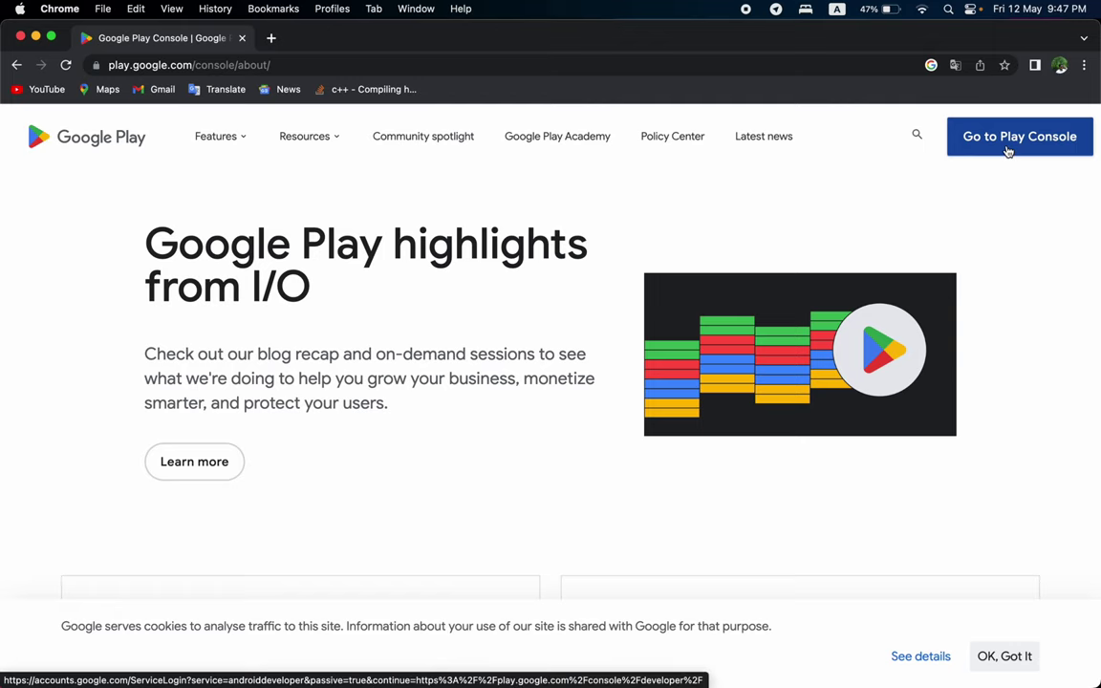
Start Play Console sign-up, dismiss the translation offer, and pick Get started under Yourself.
left_click(1008, 151)
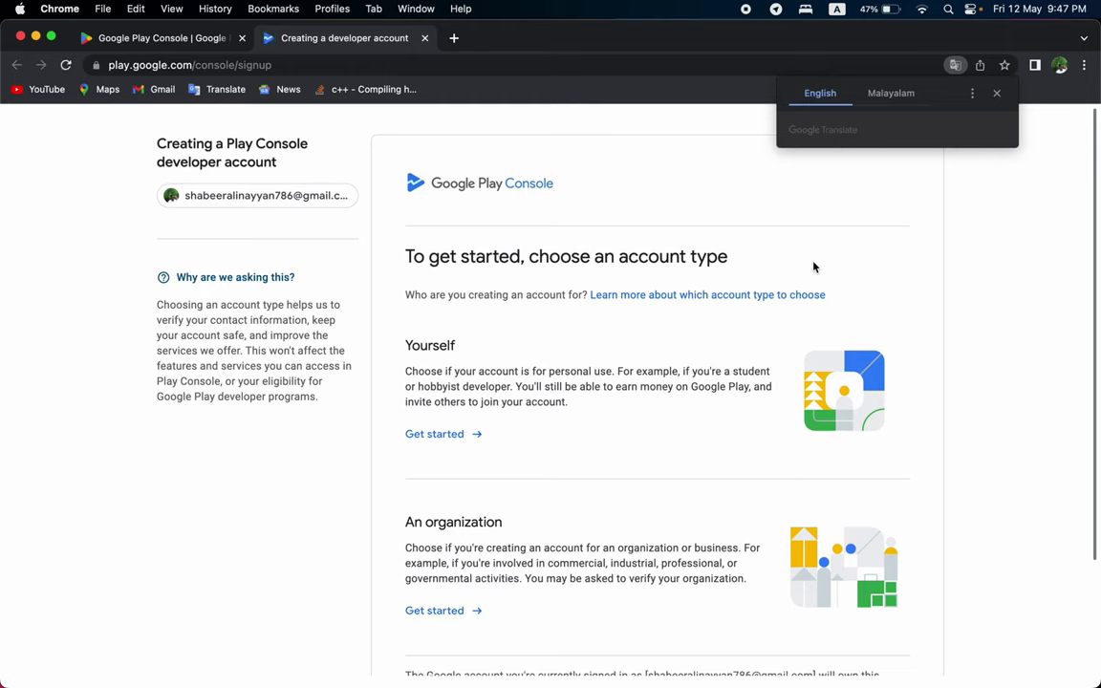
left_click(1000, 93)
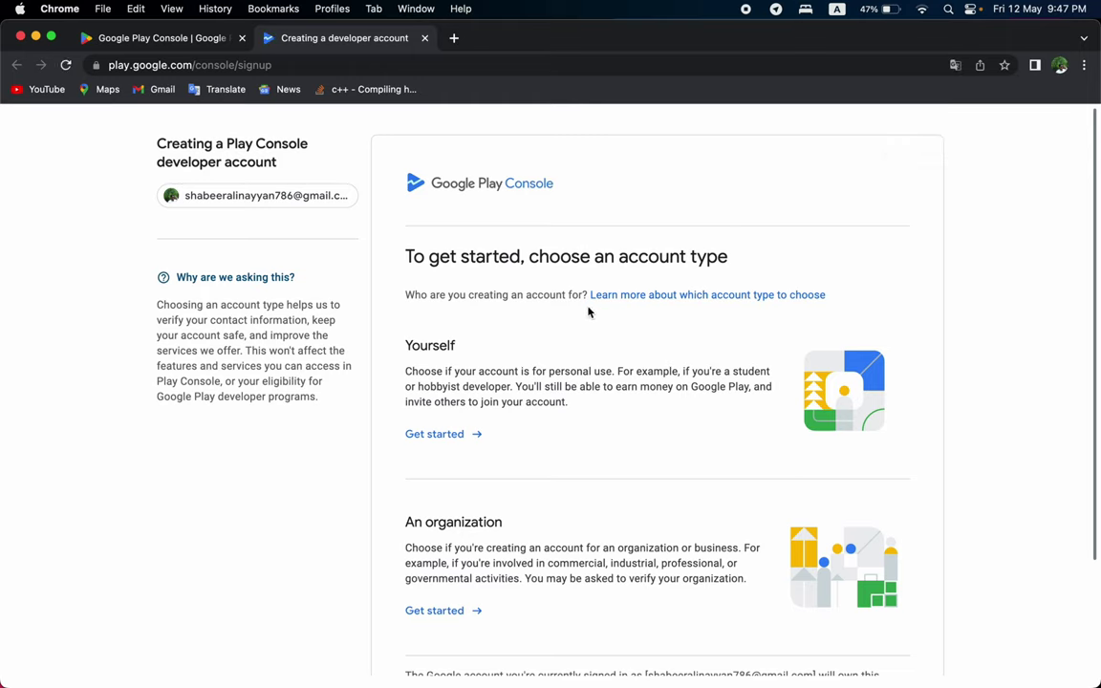
left_click(406, 260)
left_click_drag(406, 260, 523, 256)
left_click(523, 256)
scroll(431, 548, "down", 3)
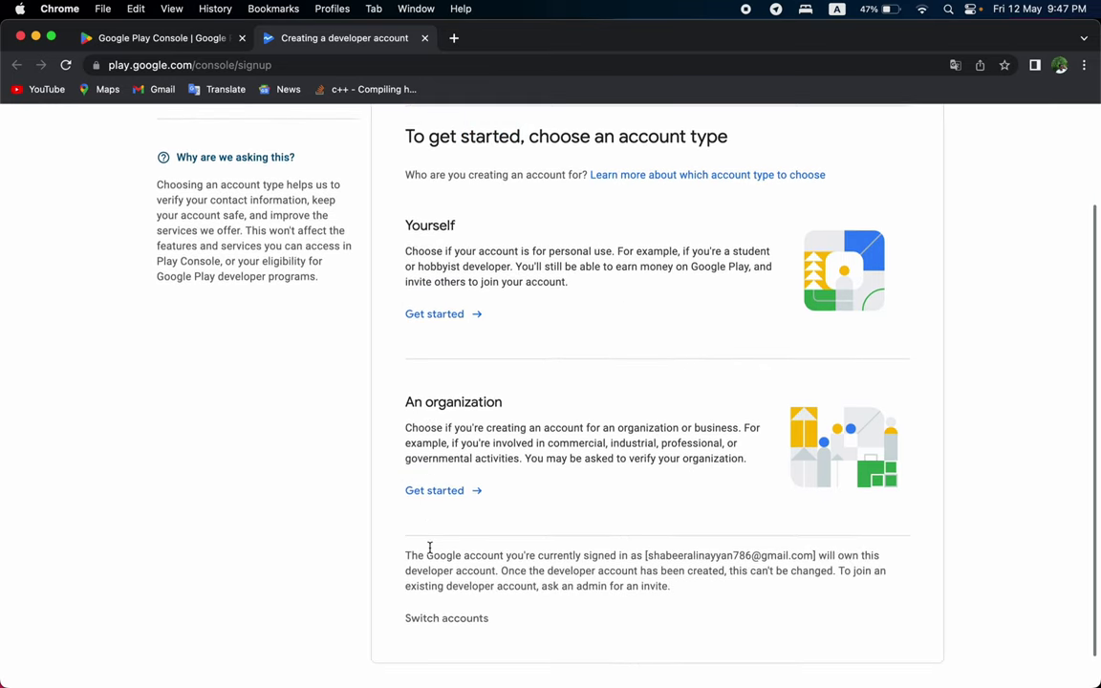
scroll(429, 552, "up", 3)
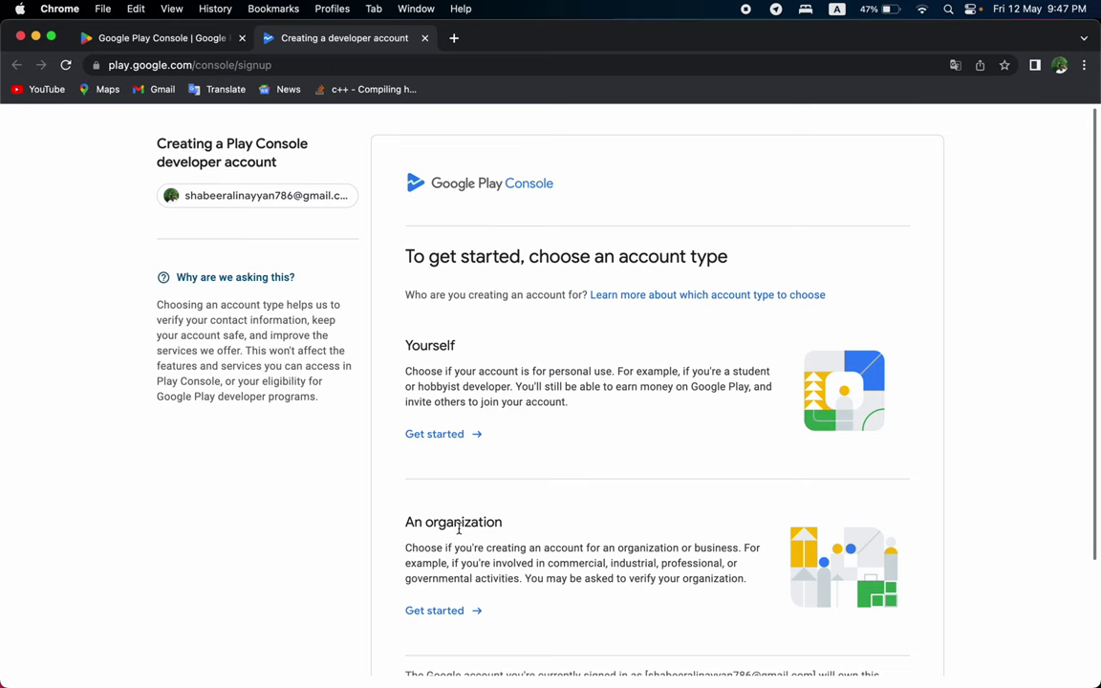
scroll(468, 521, "down", 3)
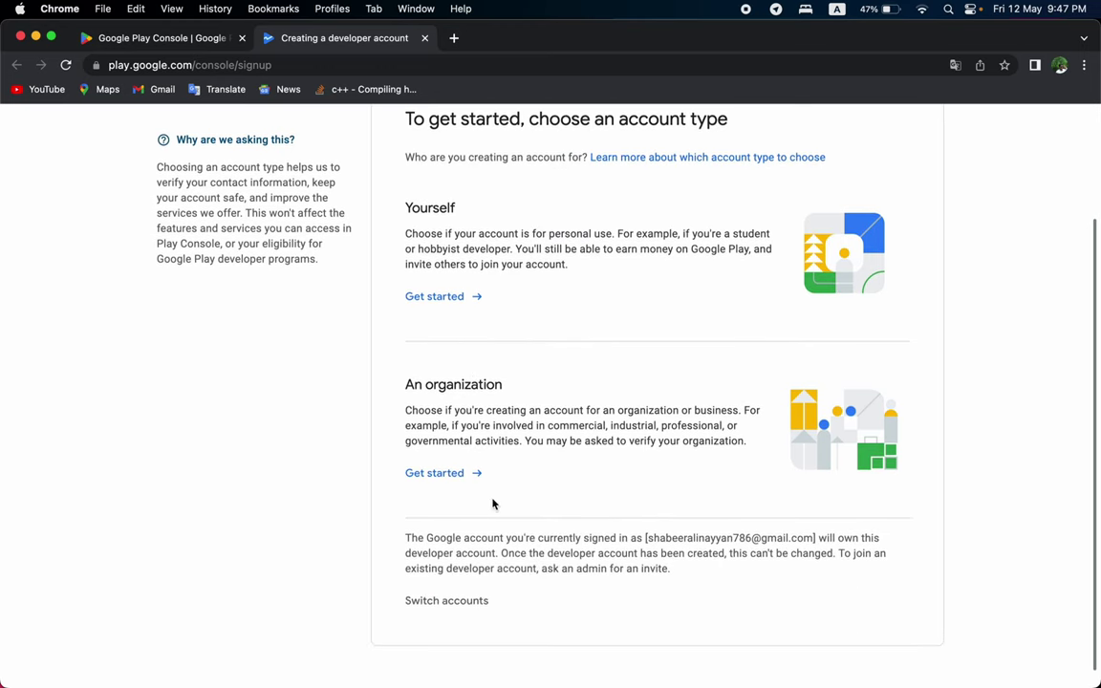
scroll(493, 504, "up", 3)
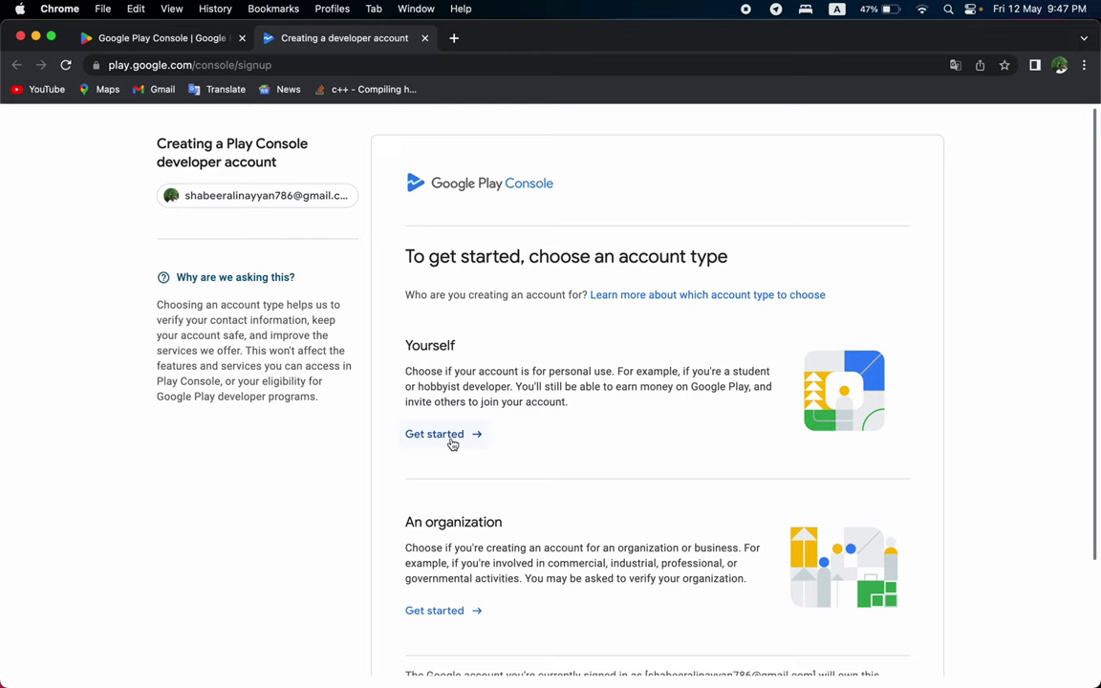
left_click(449, 440)
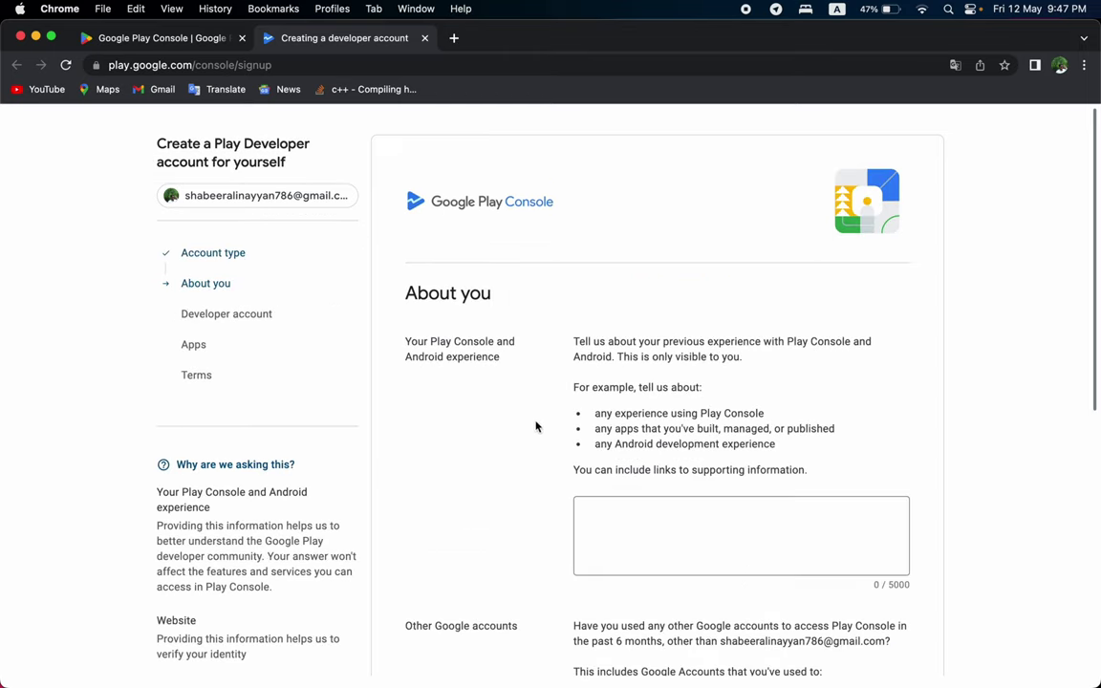
Enter 'I am just a beginner' as your Play Console and Android experience.
left_click(595, 514)
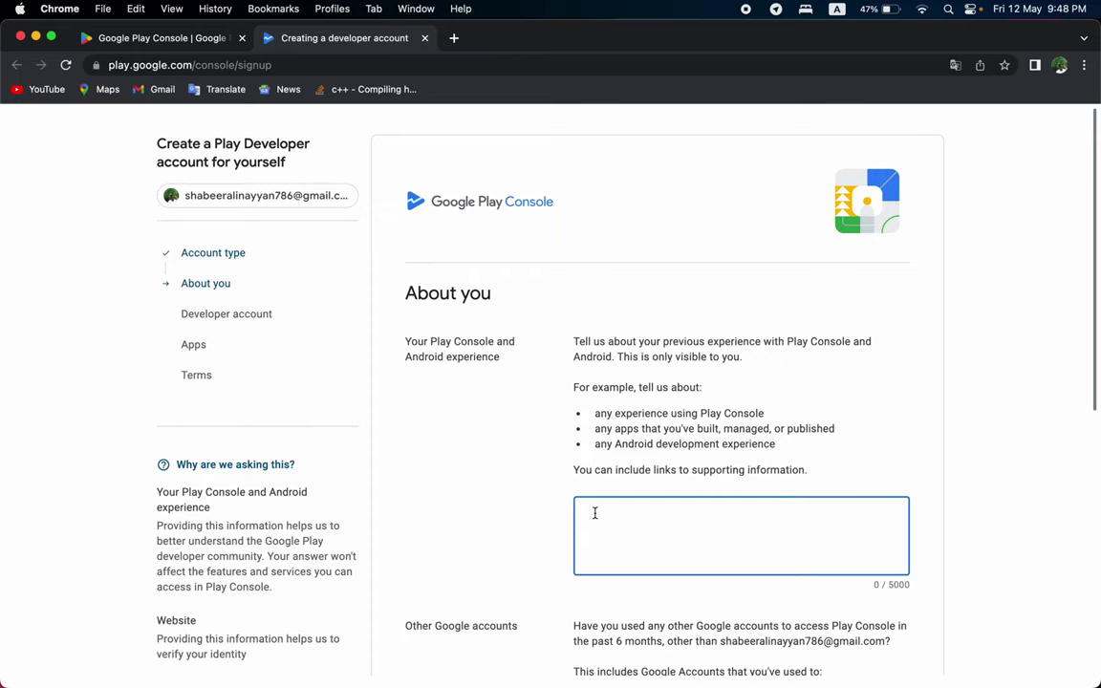
type("I am just a beginner")
scroll(499, 644, "down", 7)
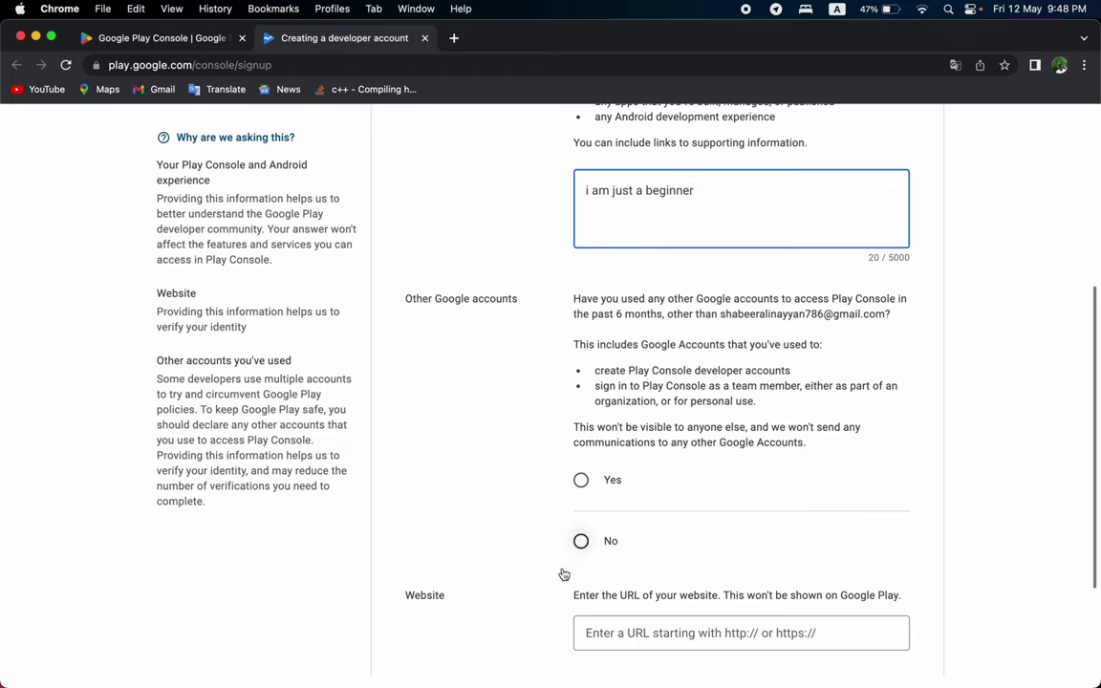
left_click(585, 485)
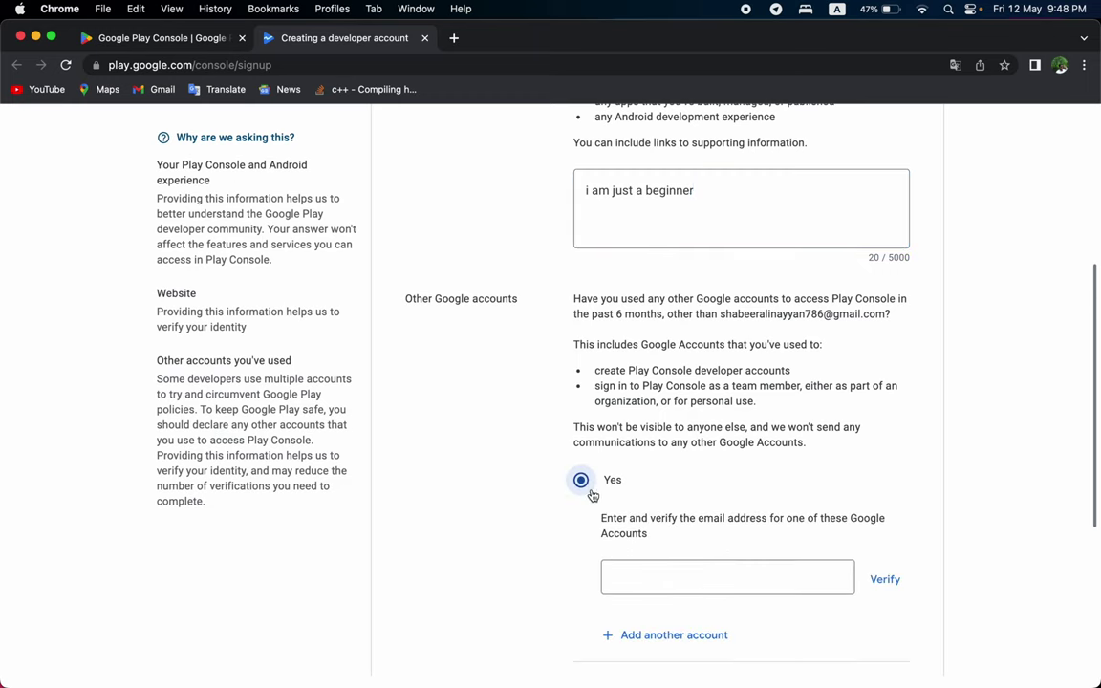
scroll(593, 493, "down", 3)
scroll(593, 495, "down", 2)
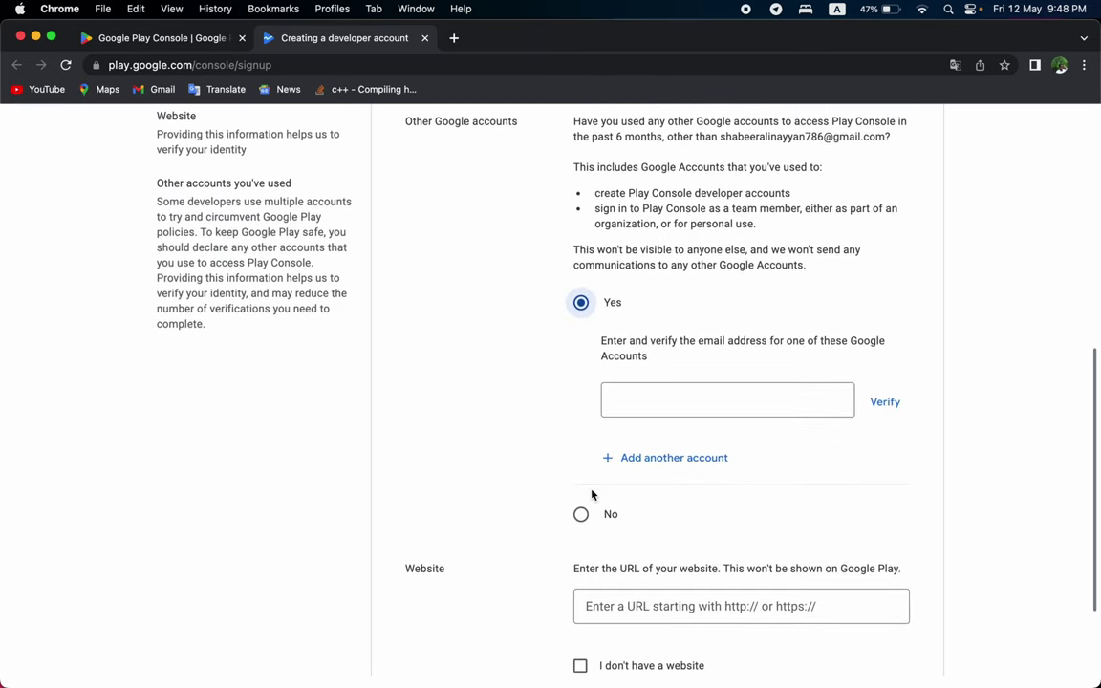
left_click(582, 491)
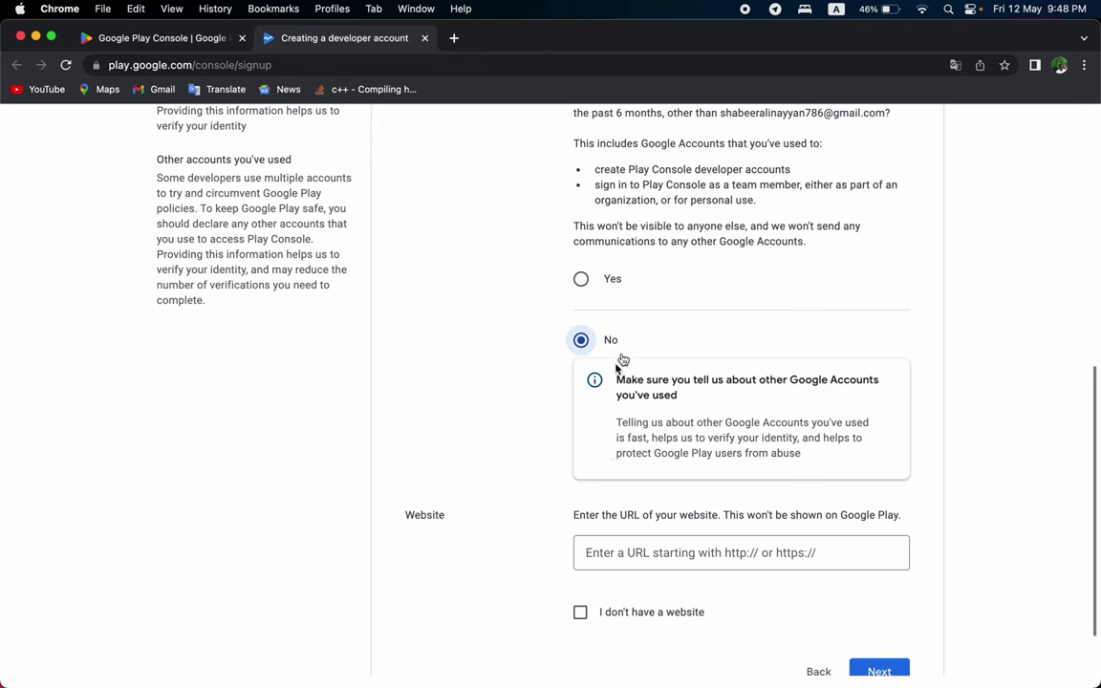
scroll(620, 359, "up", 2)
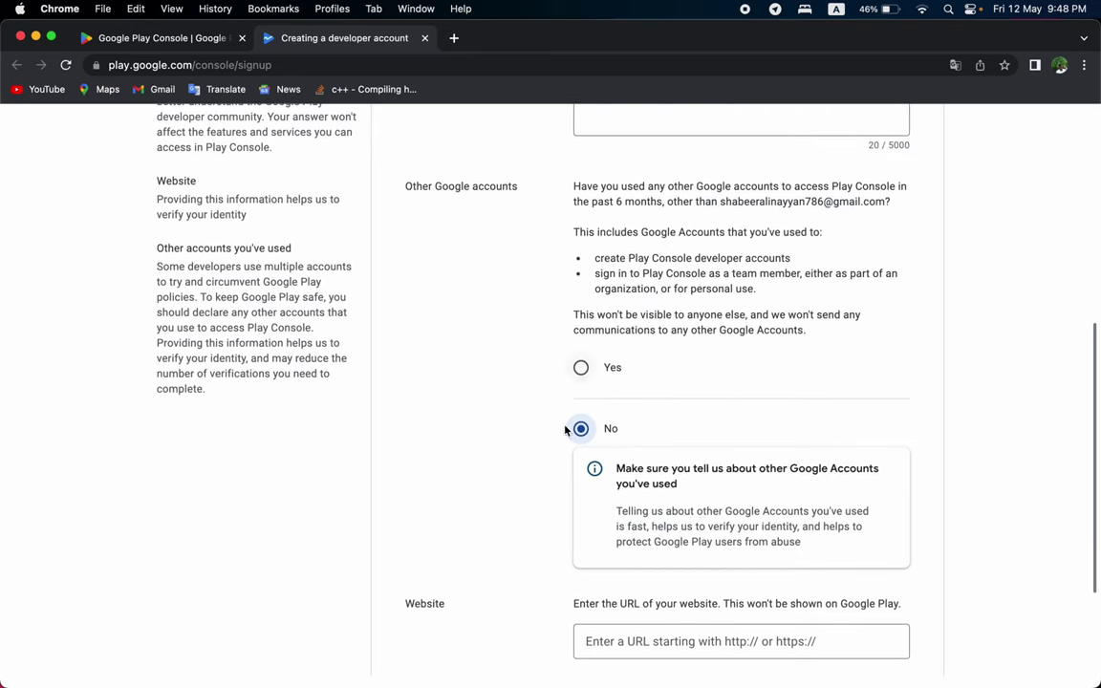
scroll(607, 458, "down", 3)
scroll(611, 458, "down", 1)
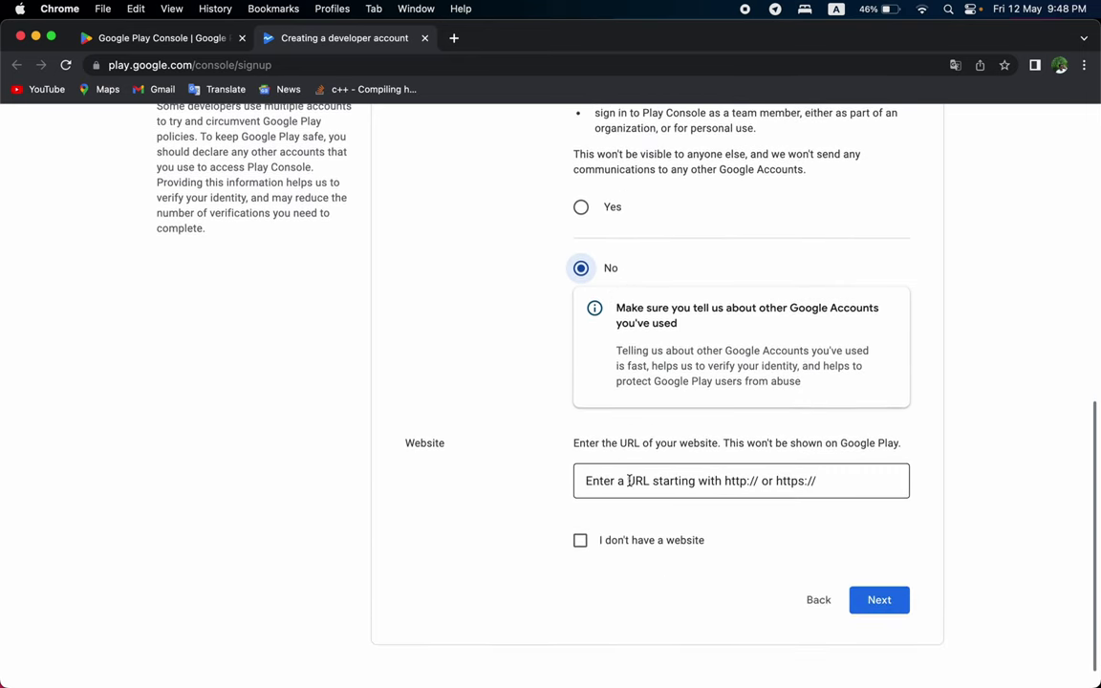
left_click(629, 481)
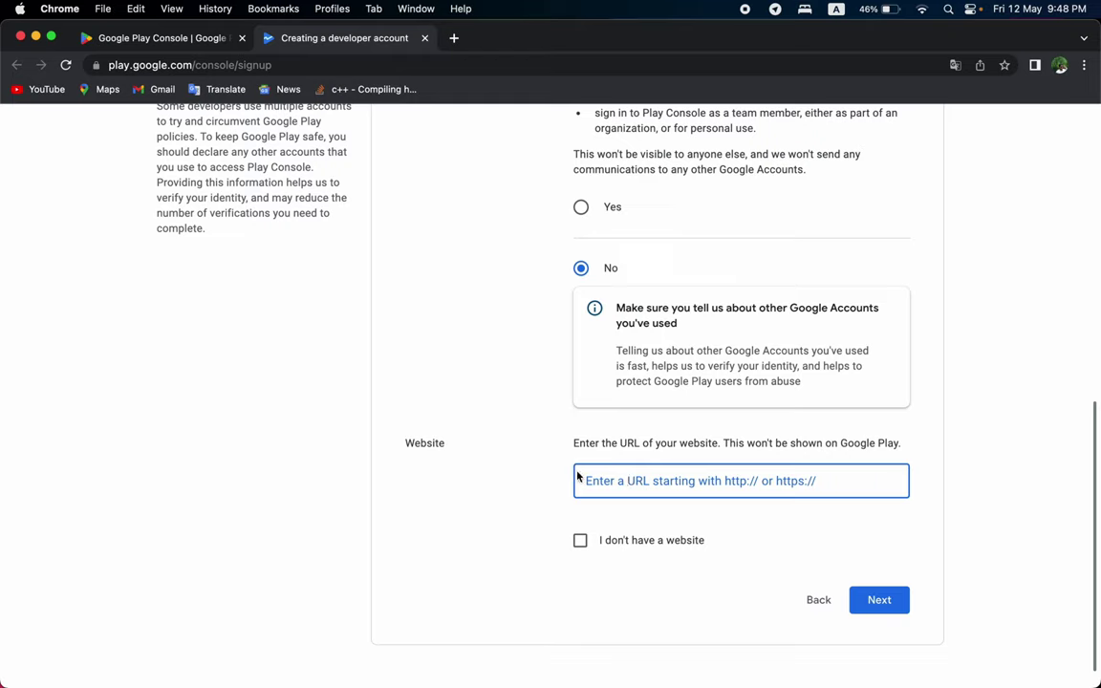
type("htt")
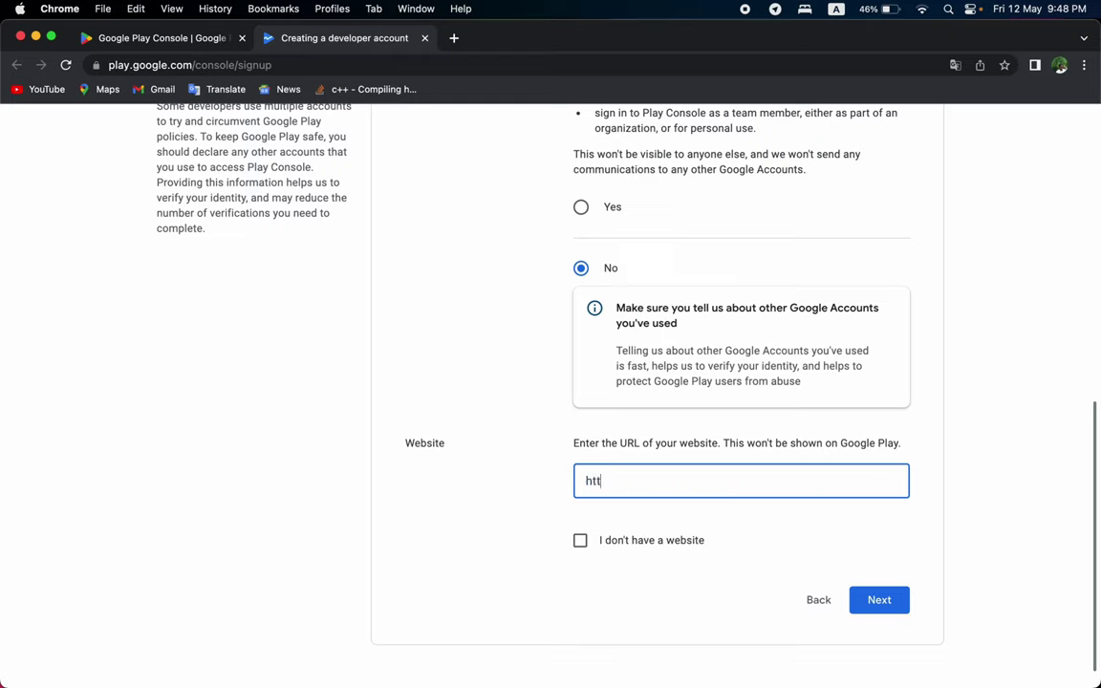
type("ps://mallucampa")
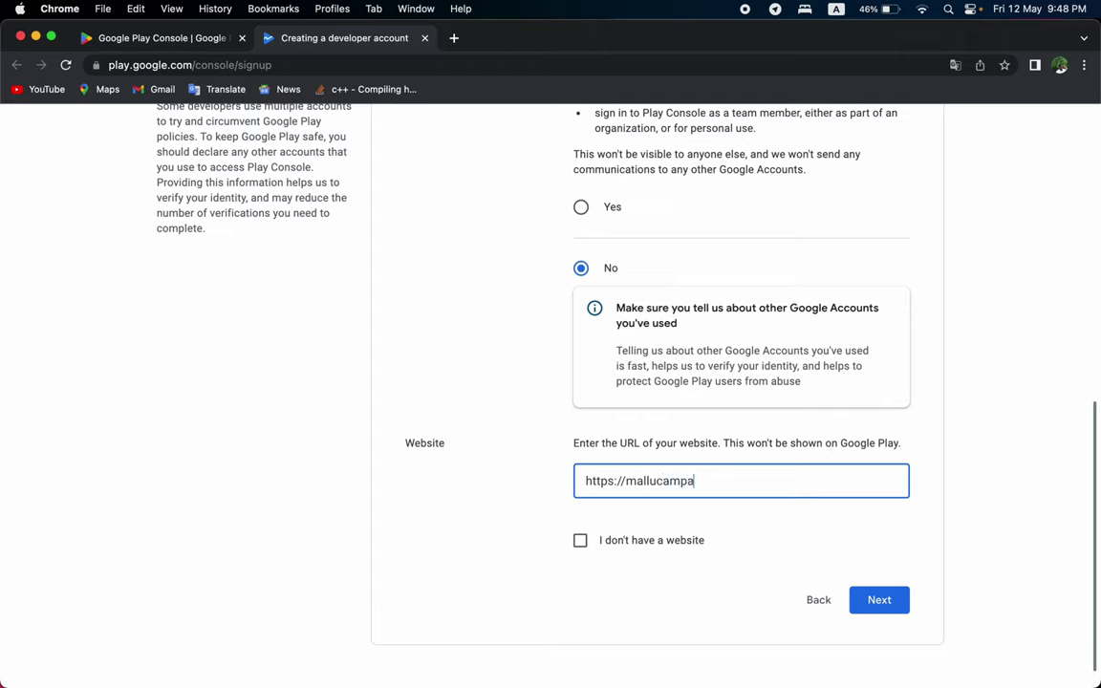
type("ign.o")
type("in")
Submit the About you step to reach the Developer account step.
left_click(878, 600)
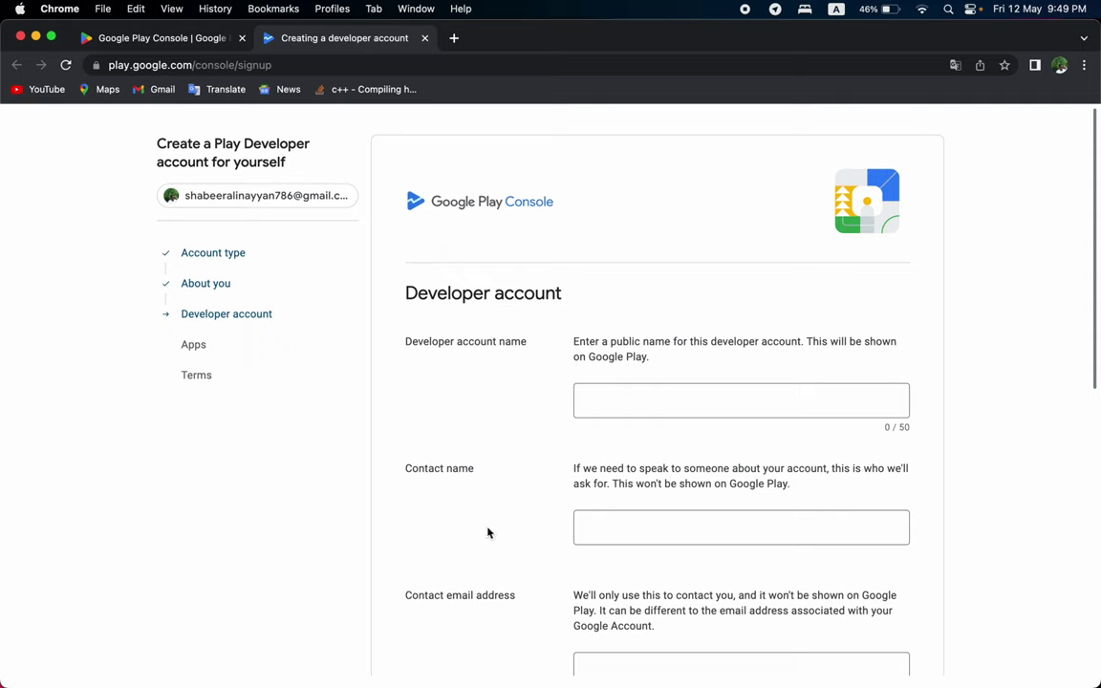
scroll(511, 455, "down", 5)
scroll(512, 455, "down", 5)
scroll(511, 456, "up", 10)
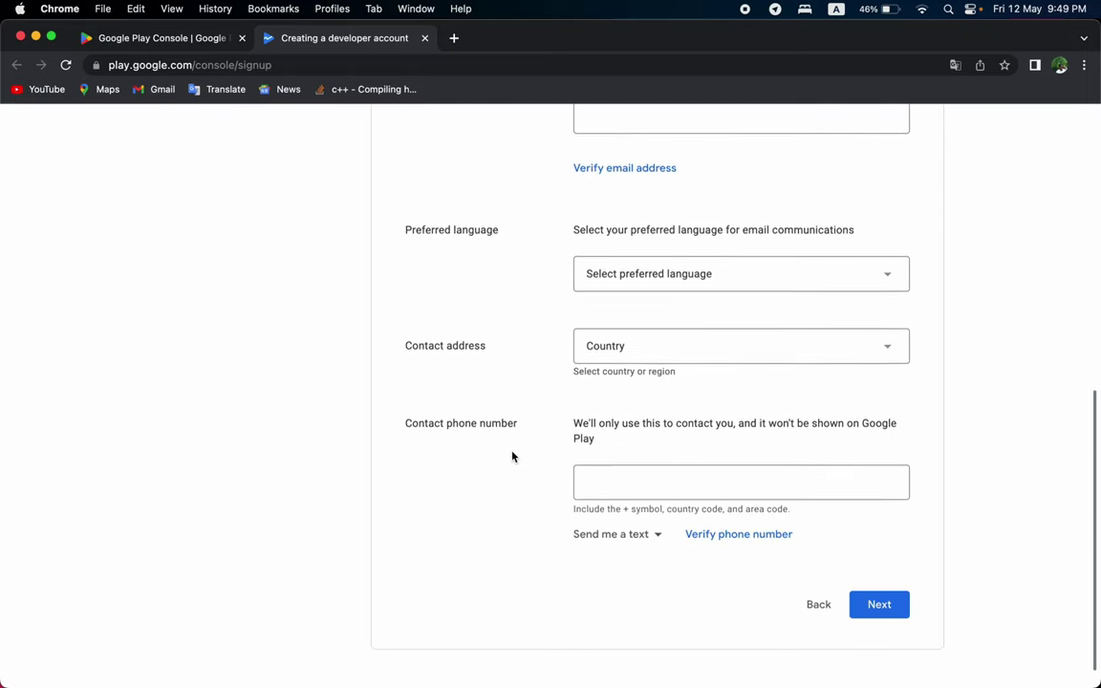
Name the developer account 'Mallu Campaign' and enter the contact's full name.
left_click(609, 403)
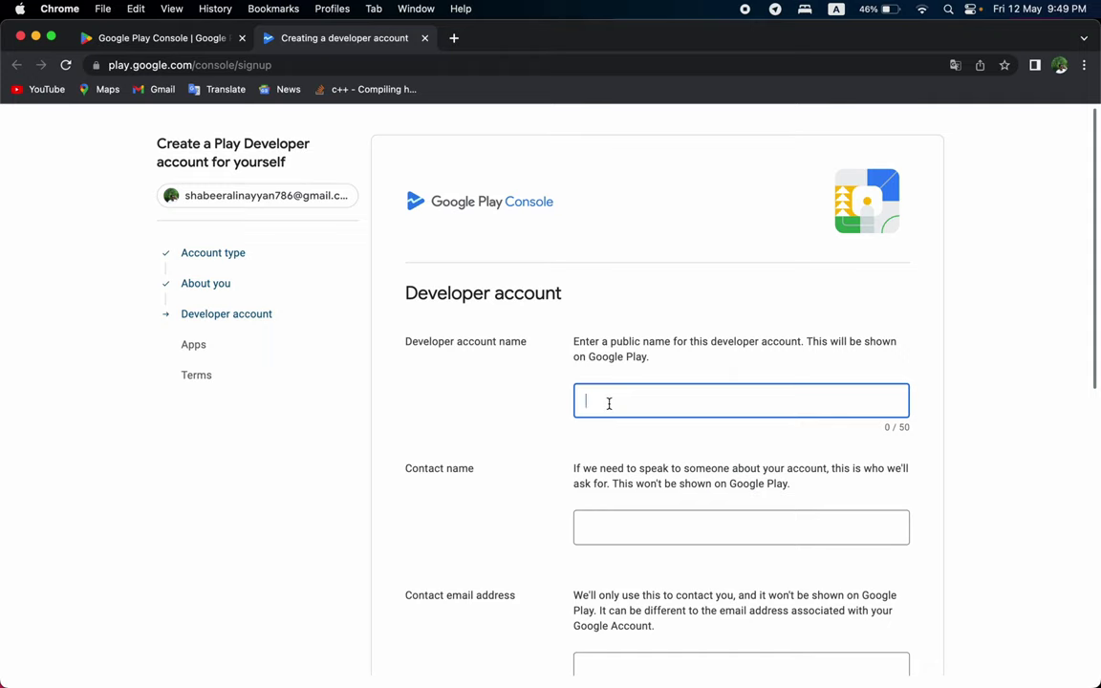
type("Mallu Campaign")
left_click(593, 520)
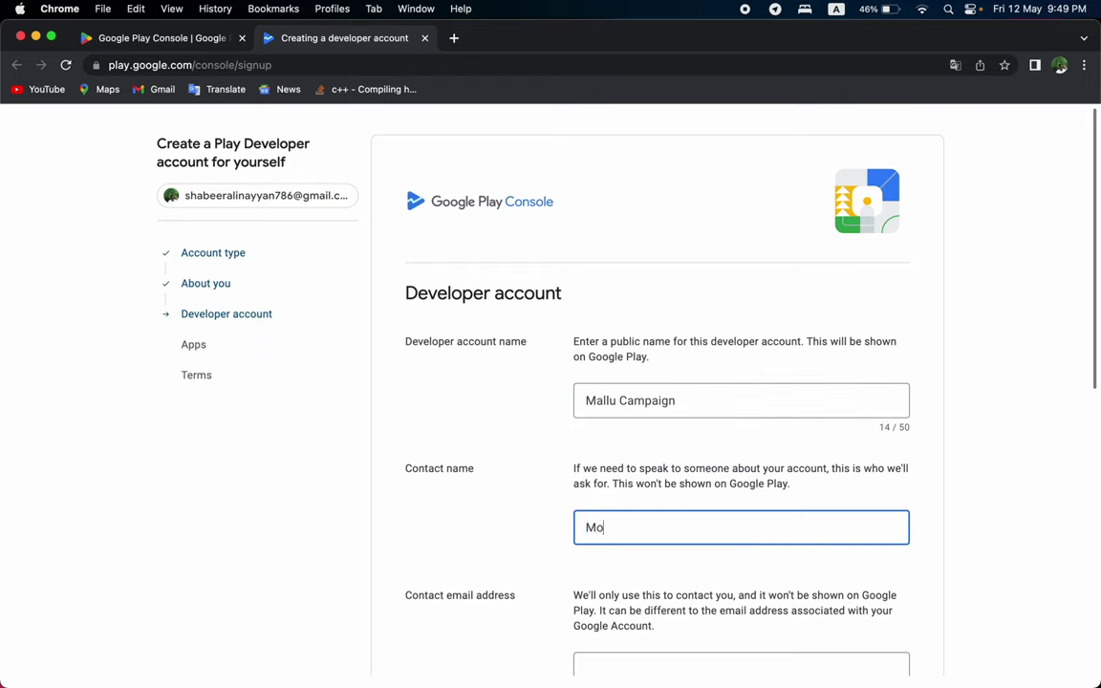
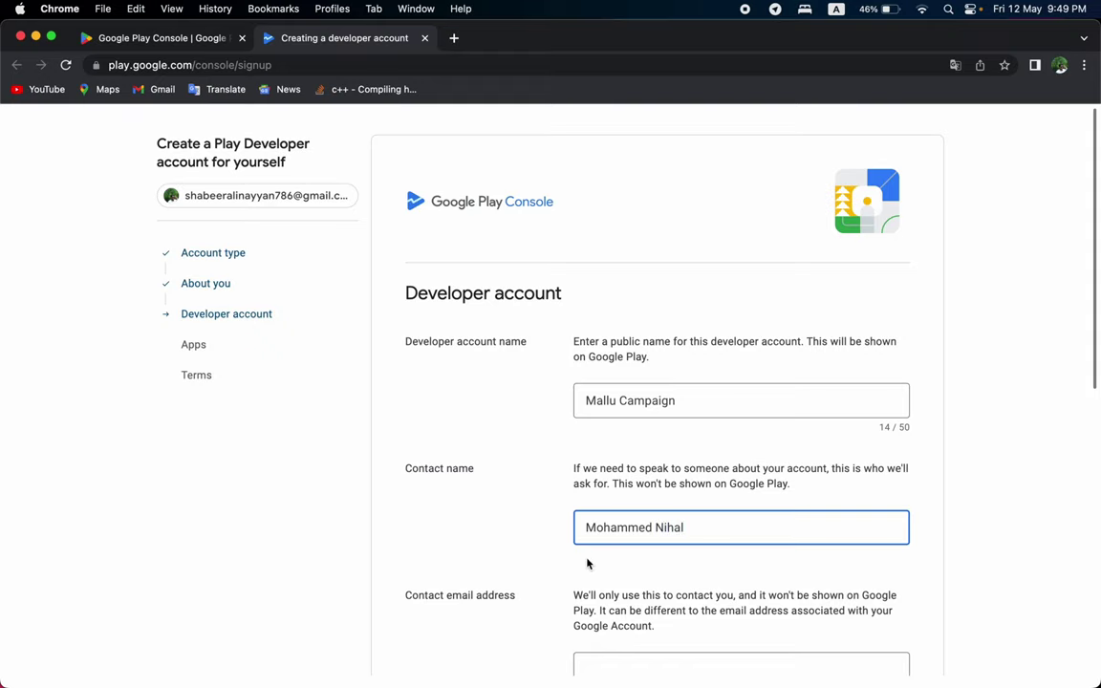
scroll(587, 564, "down", 3)
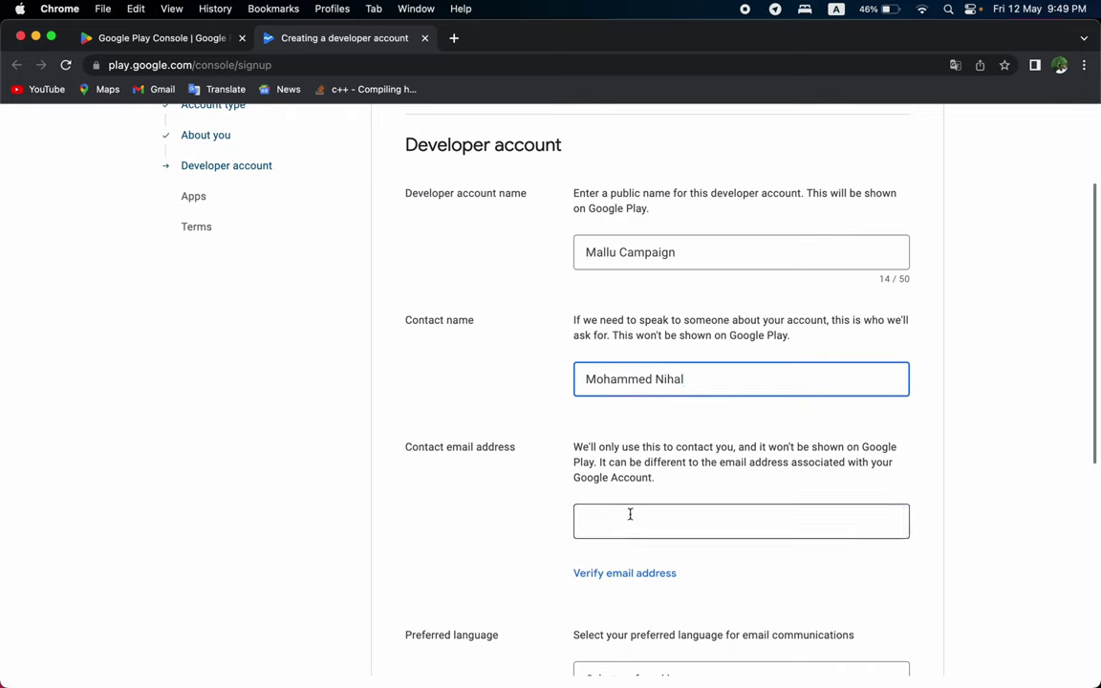
Enter the contact's e-mail address and verify it through the Google account.
left_click(631, 514)
type("m")
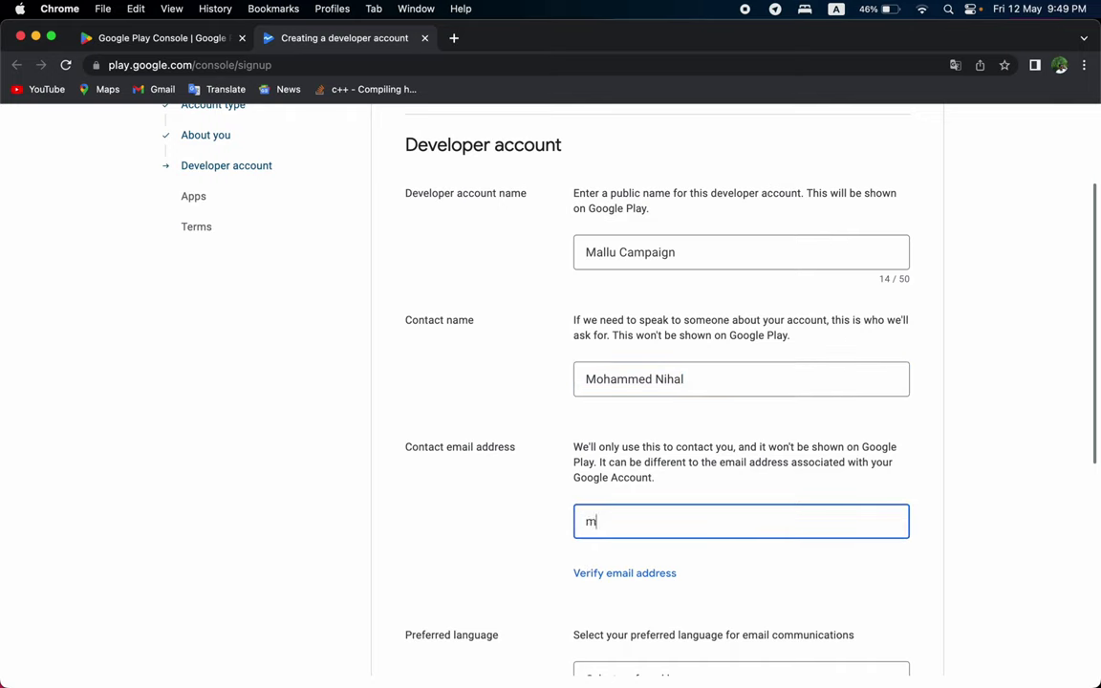
key("BackSpace")
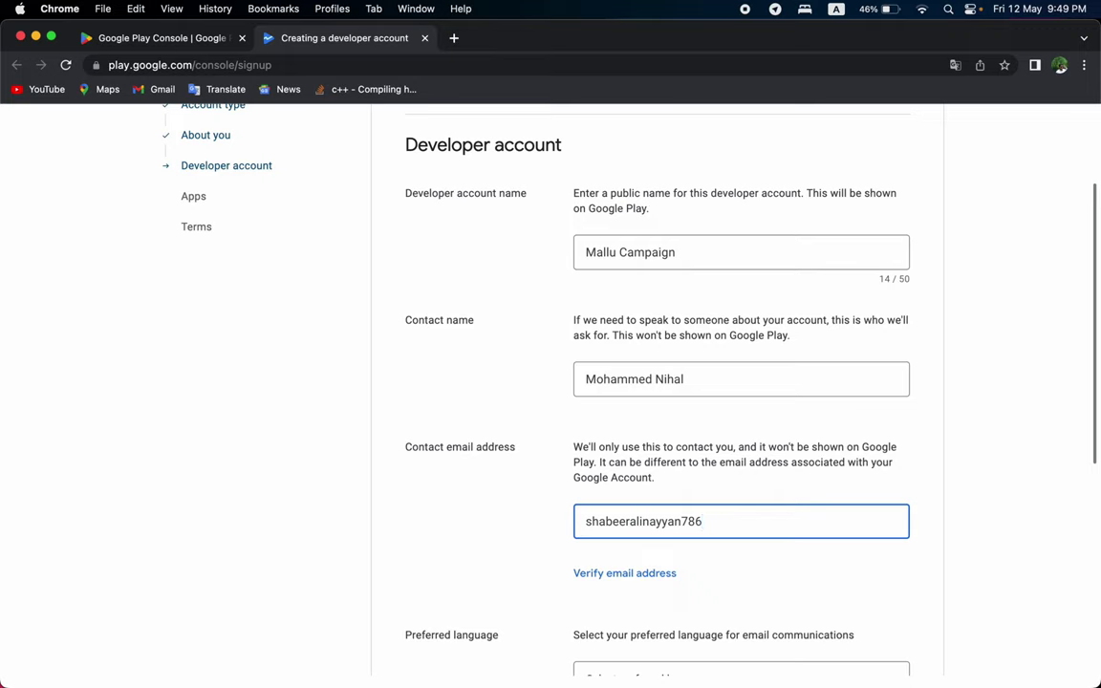
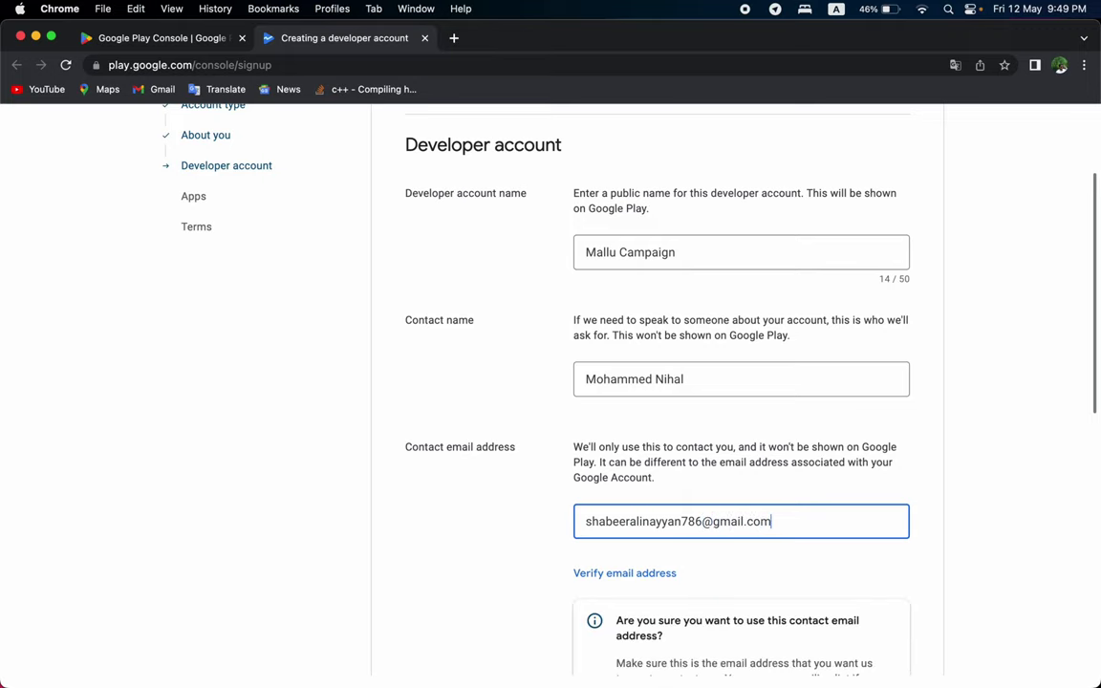
scroll(638, 581, "down", 1)
scroll(639, 573, "down", 1)
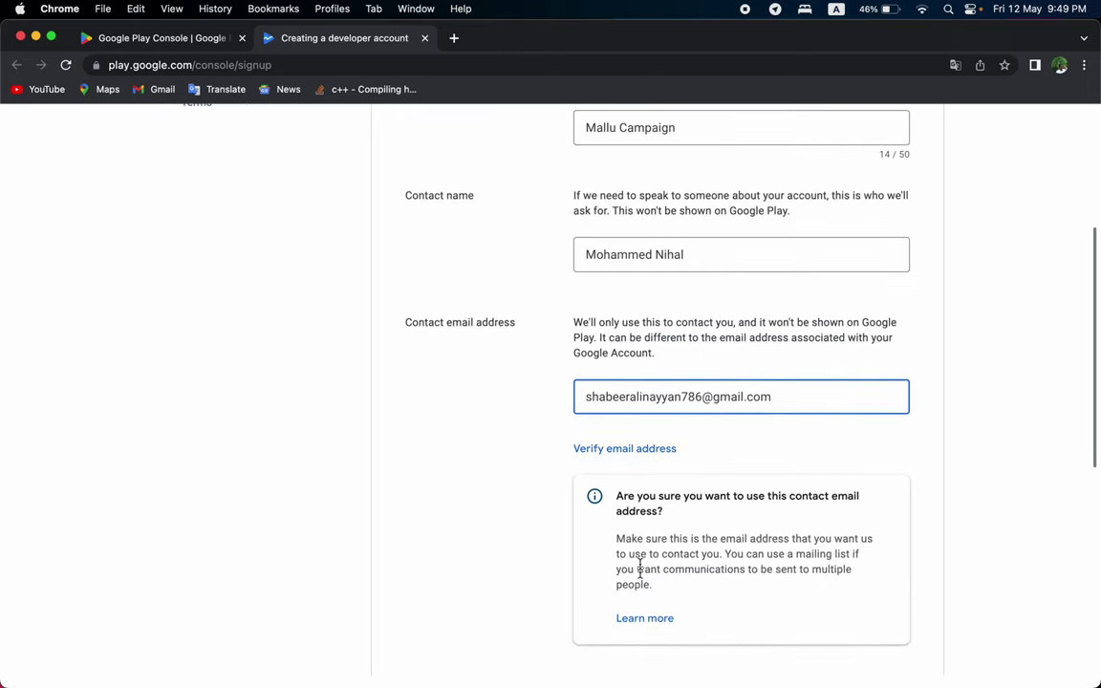
left_click(659, 451)
scroll(659, 462, "down", 3)
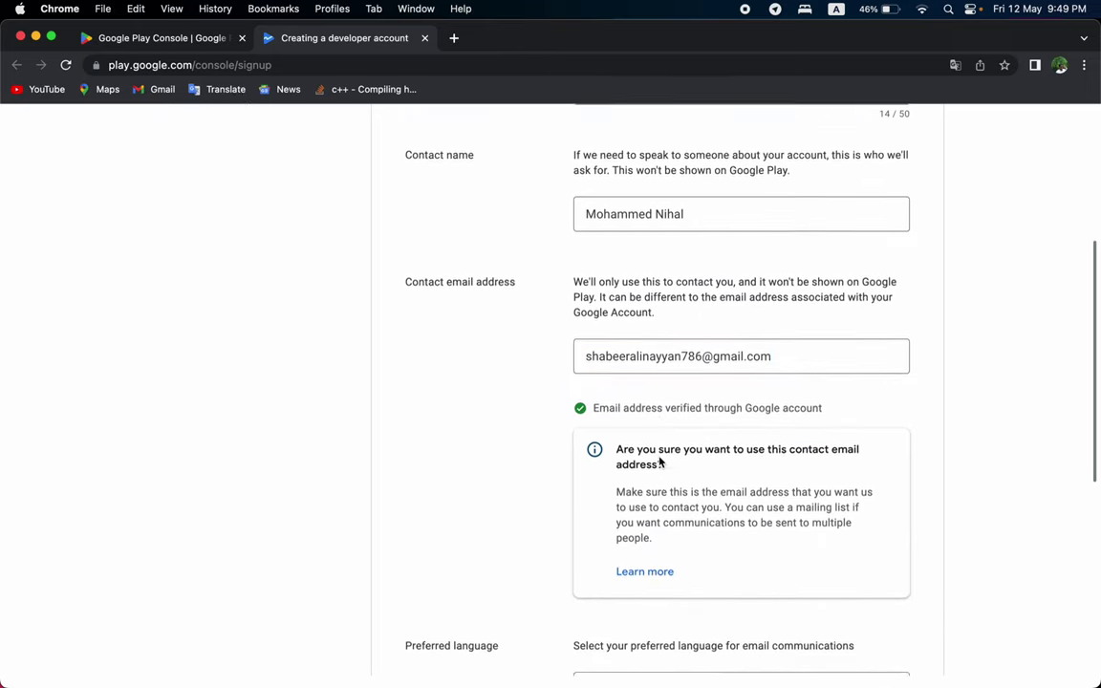
scroll(659, 460, "down", 2)
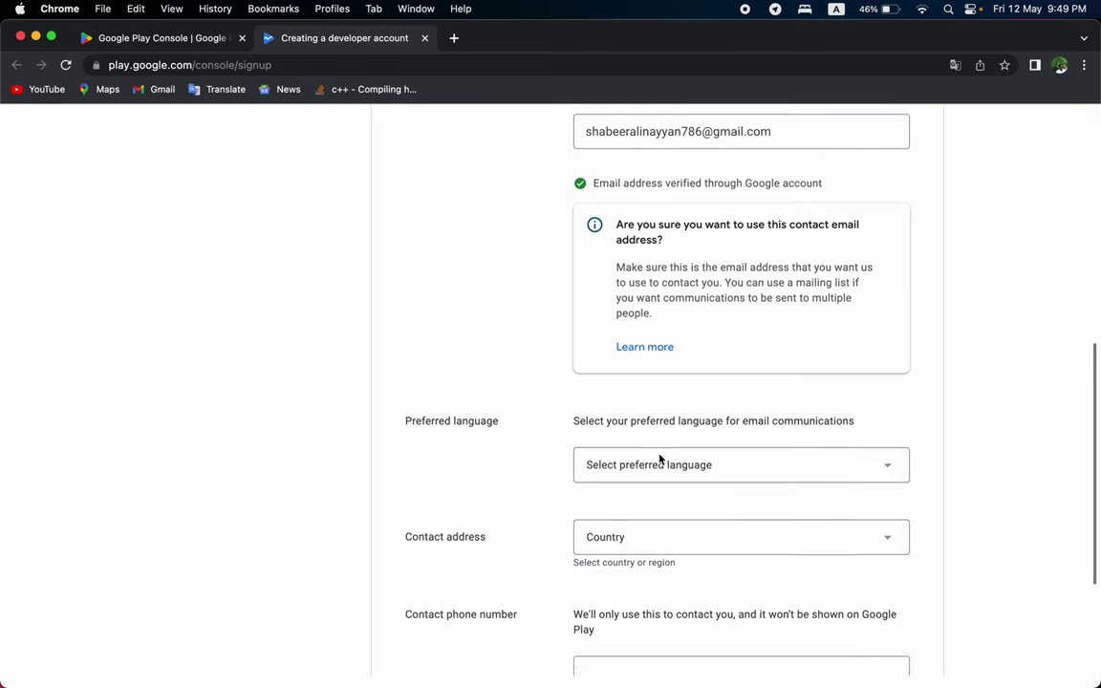
Set the preferred language to English and the address country to India.
left_click(684, 401)
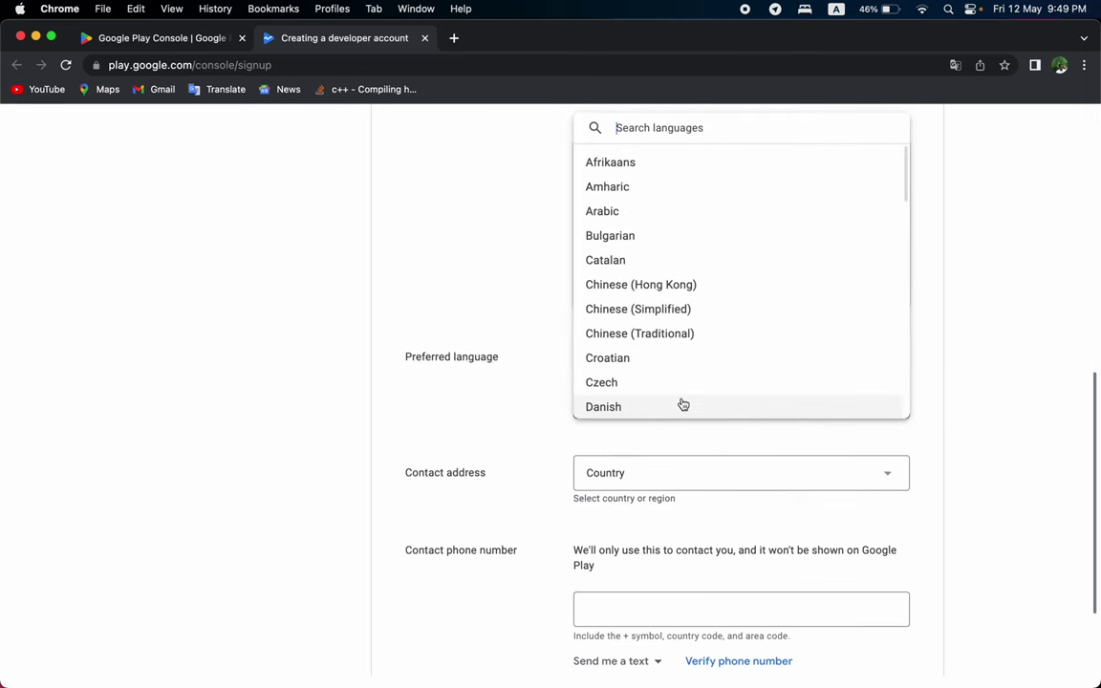
type("engli")
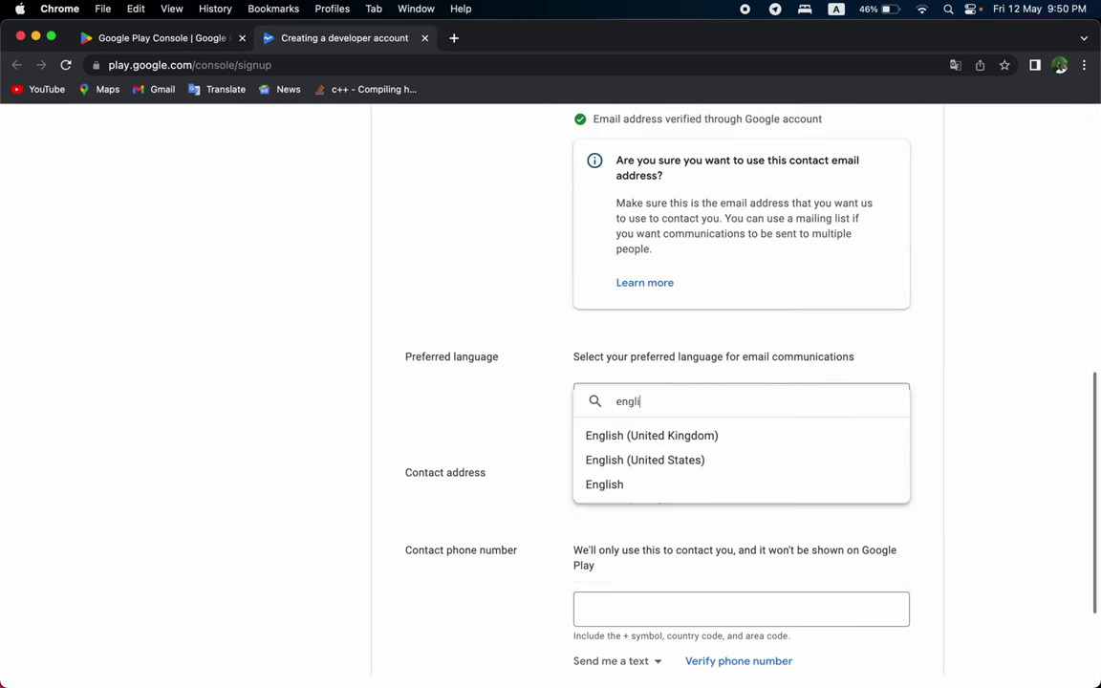
left_click(681, 481)
left_click(682, 478)
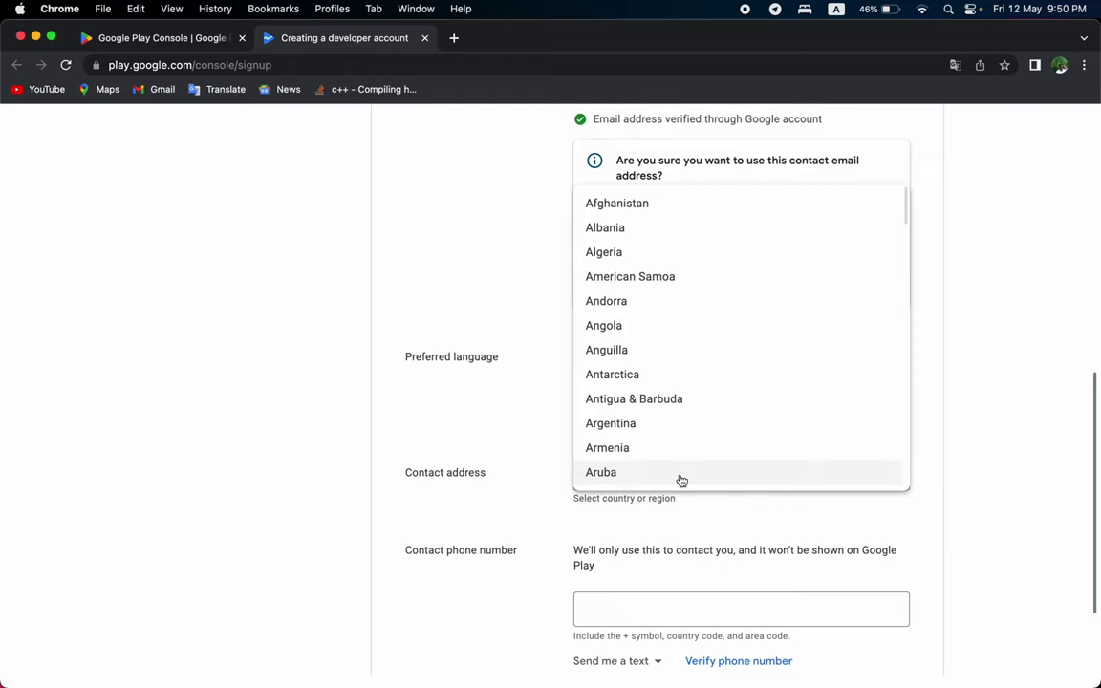
scroll(682, 480, "down", 20)
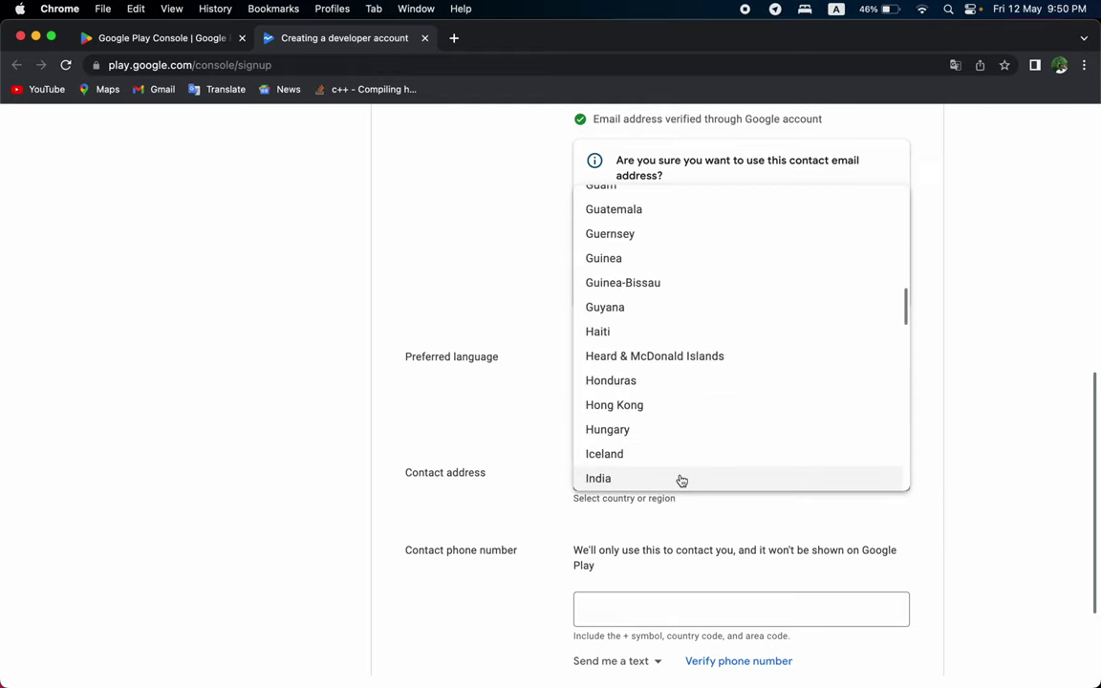
left_click(682, 479)
scroll(680, 481, "down", 5)
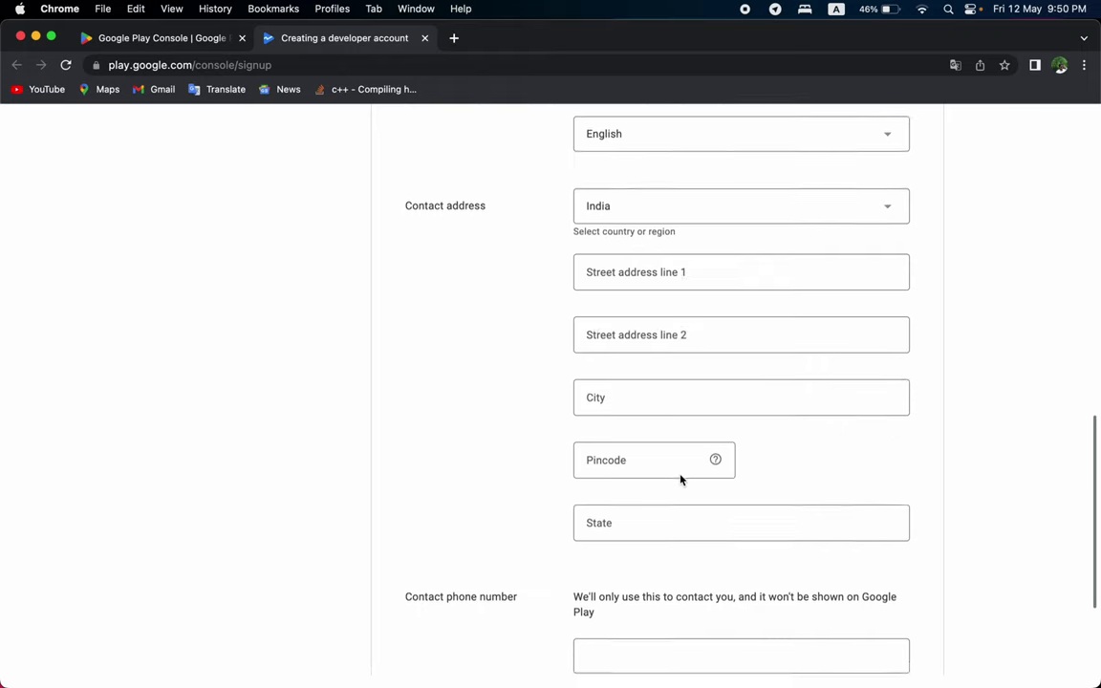
Go through the address line, City, Pincode and State fields of the contact address.
left_click(674, 275)
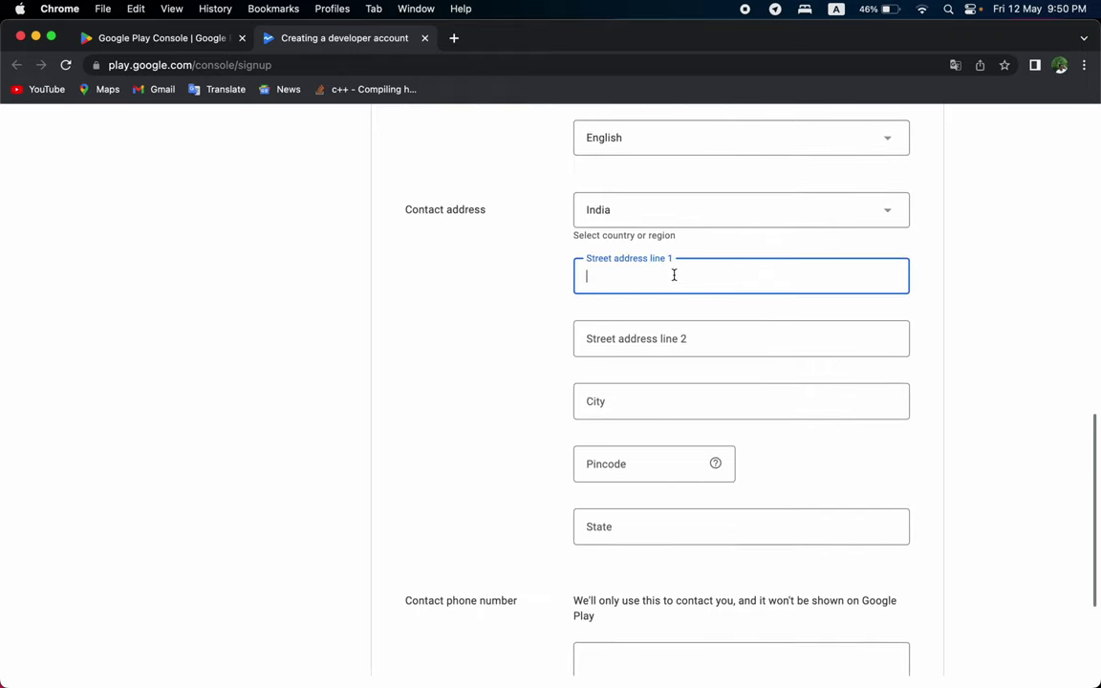
left_click(681, 347)
left_click(664, 399)
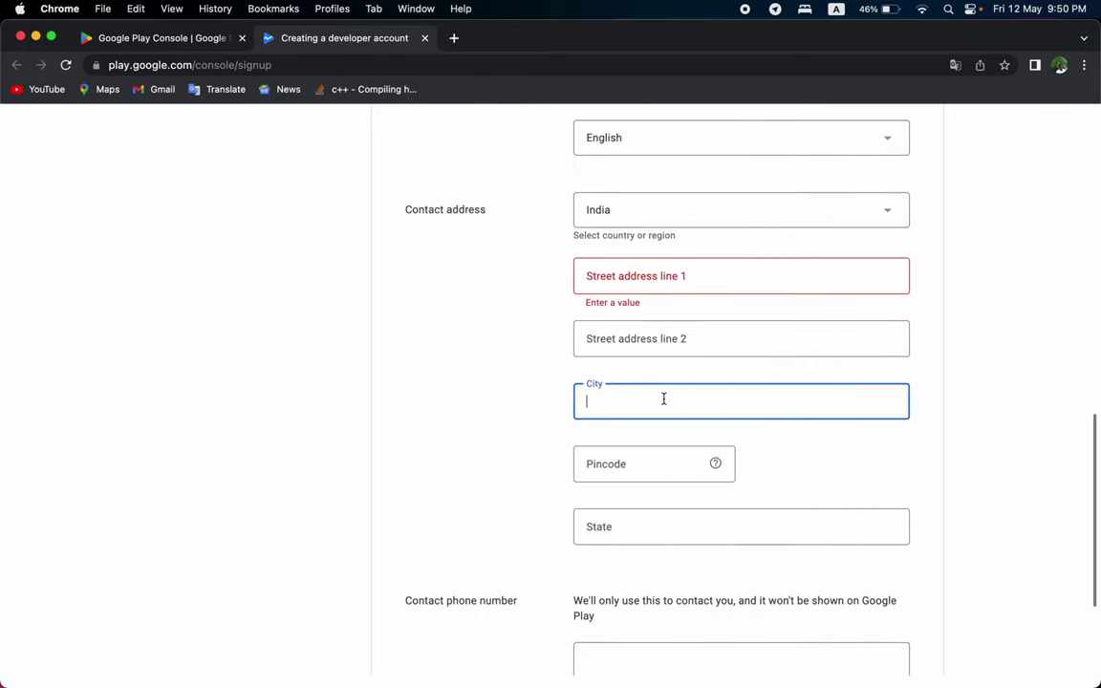
left_click(637, 476)
left_click(627, 541)
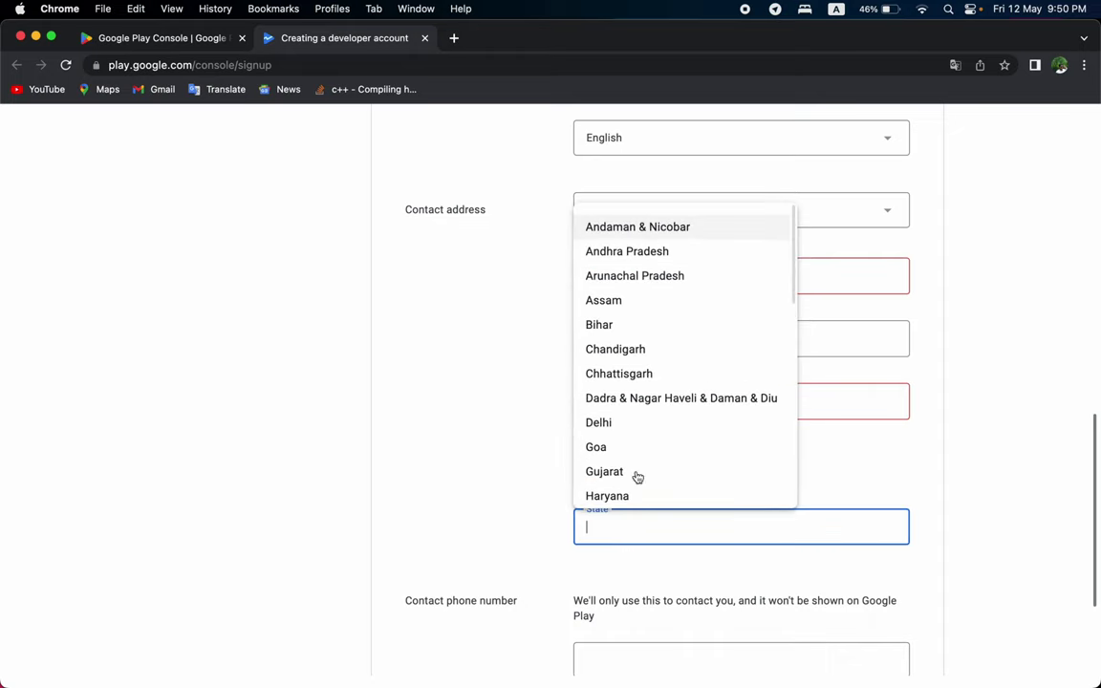
left_click(831, 340)
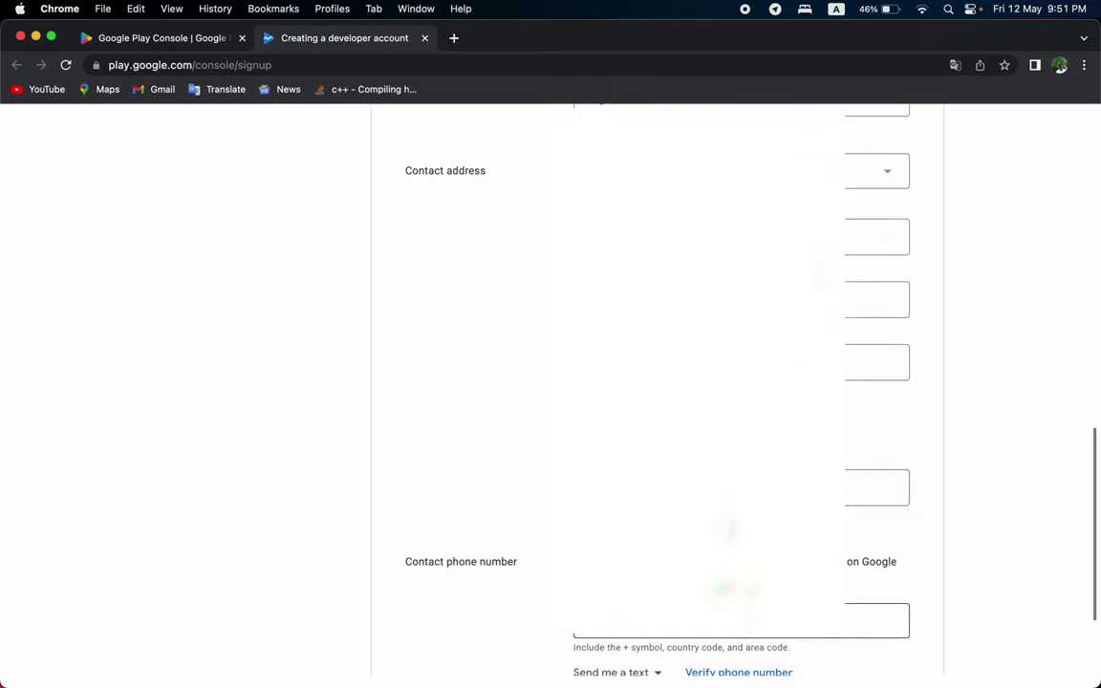
Enter and verify the contact phone number, then submit the developer account details.
left_click(878, 619)
scroll(657, 402, "down", 2)
scroll(658, 402, "down", 1)
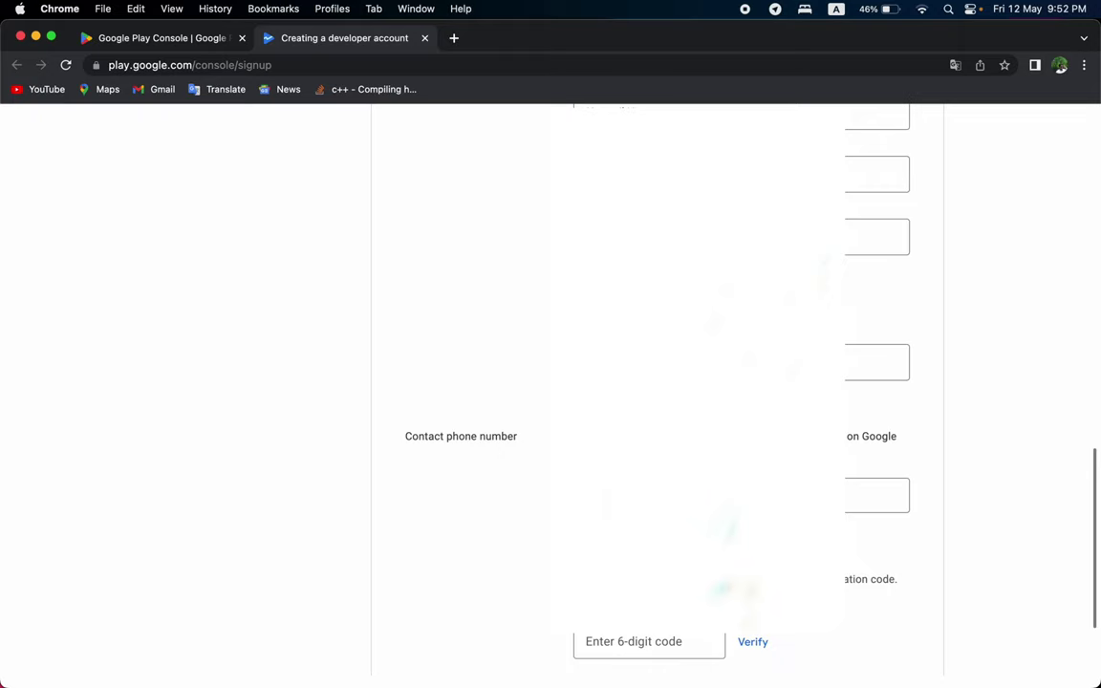
scroll(657, 383, "down", 3)
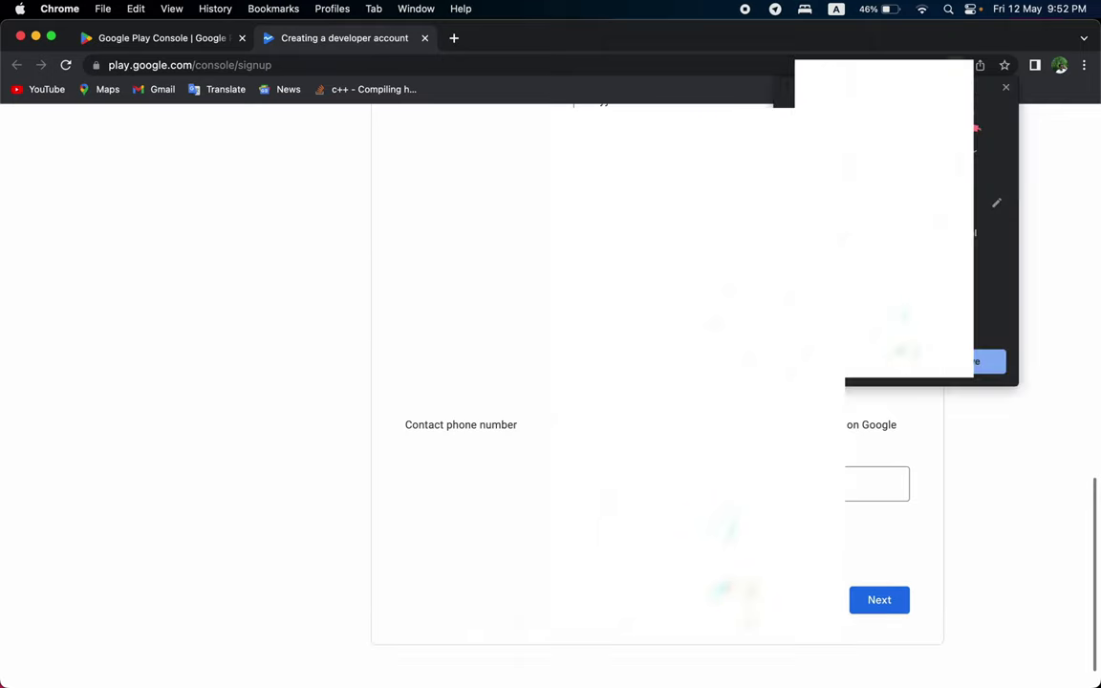
left_click(882, 608)
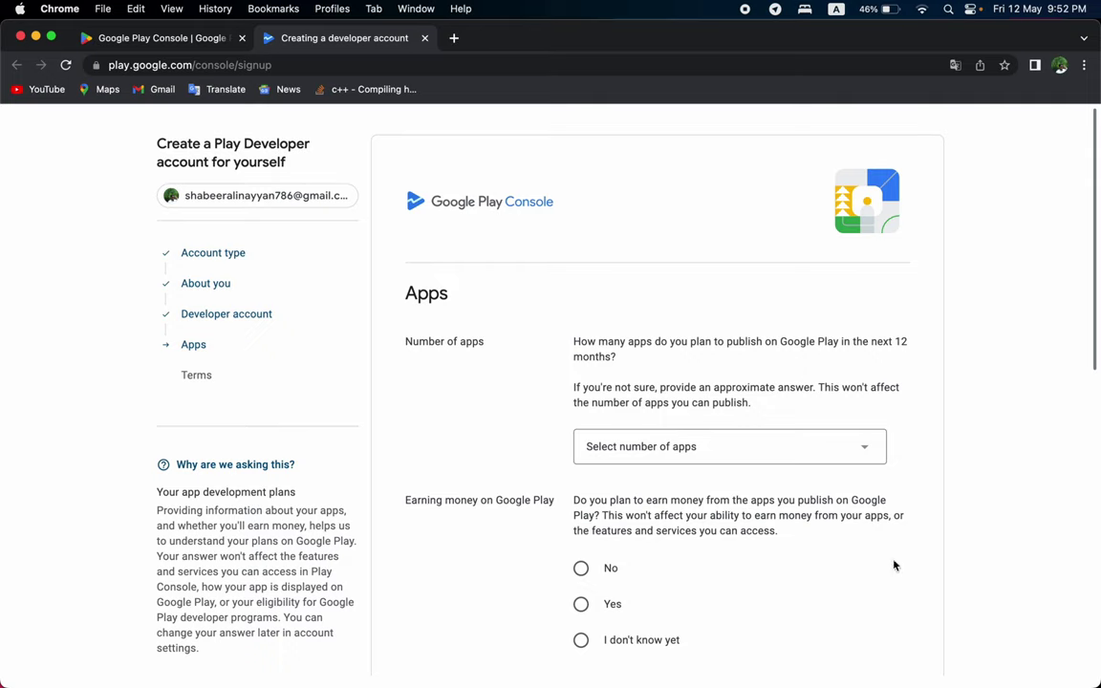
Choose 'More than 10' as the number of apps planned for the next 12 months.
left_click(718, 460)
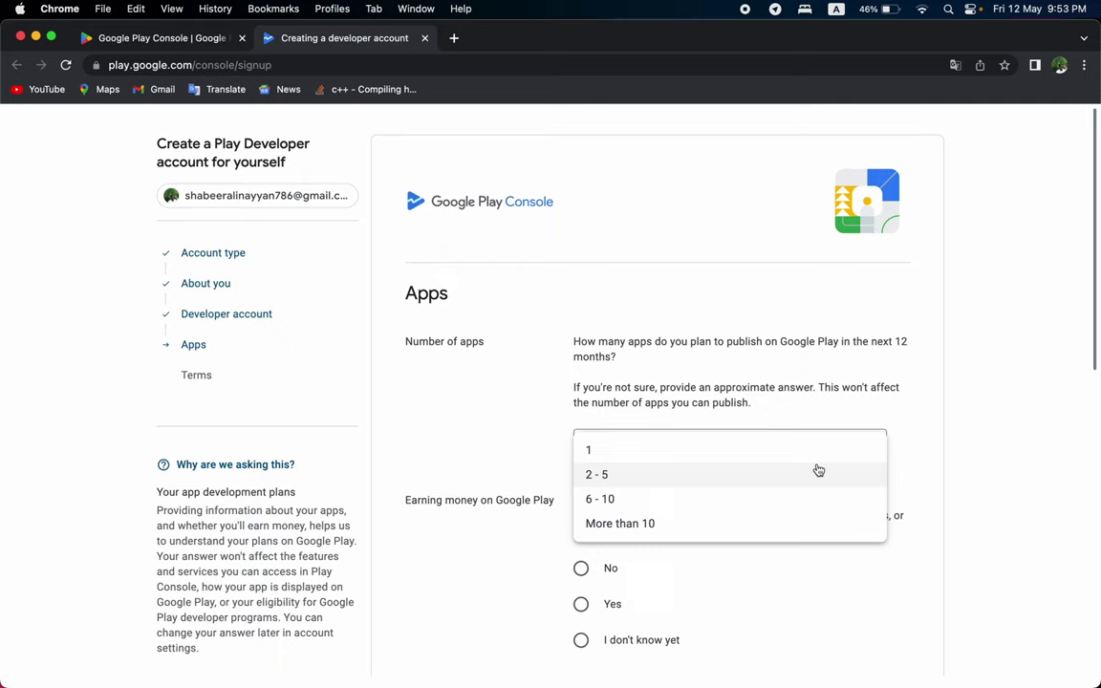
left_click(790, 523)
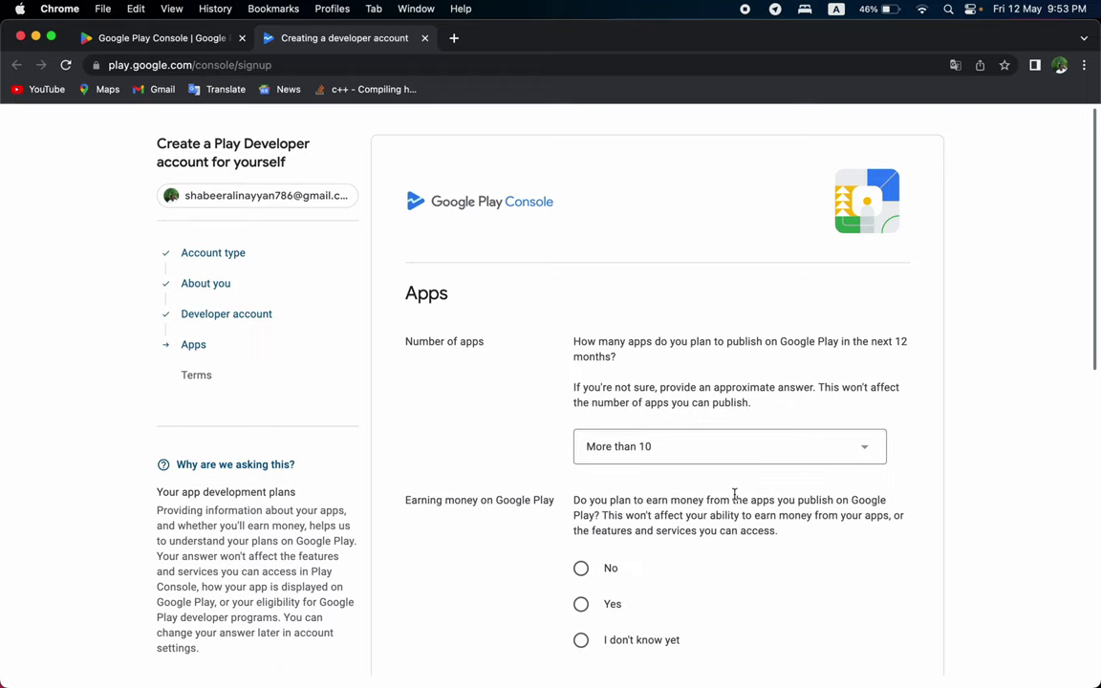
scroll(734, 493, "down", 5)
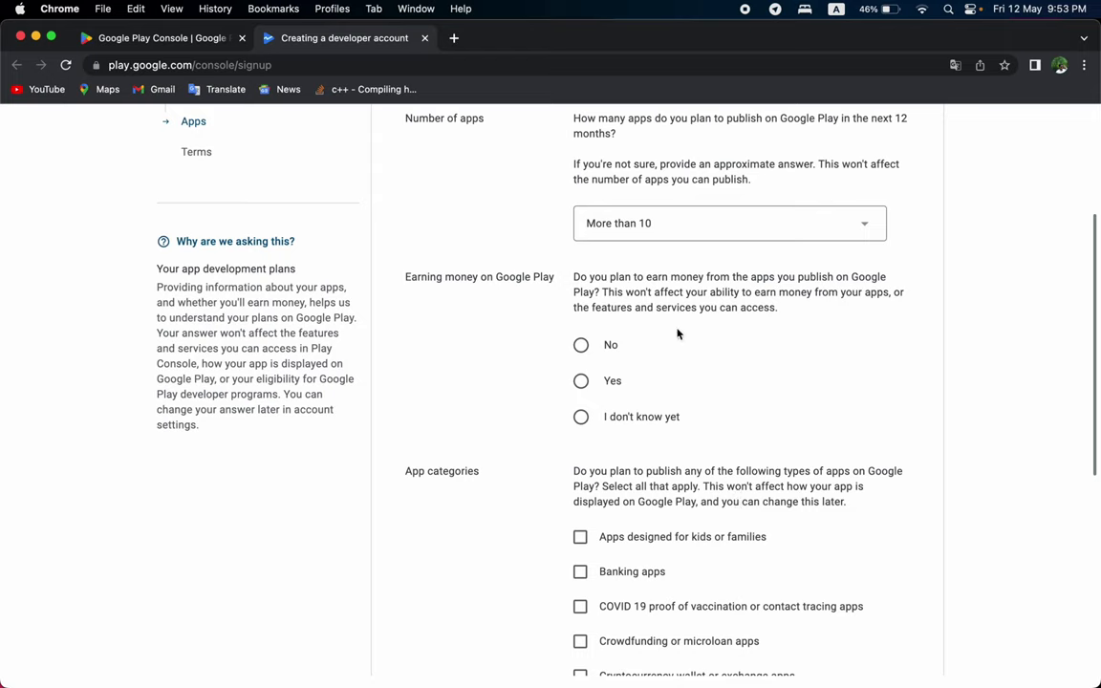
Settle on Yes for earning money on Google Play.
left_click(583, 344)
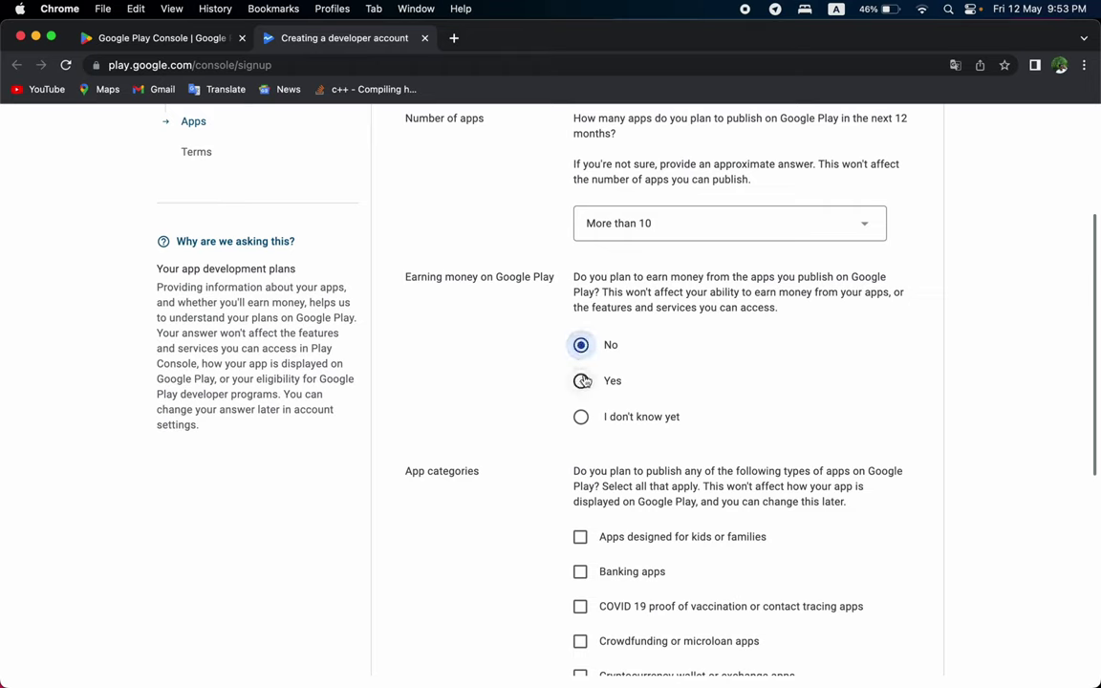
left_click(581, 381)
left_click(612, 440)
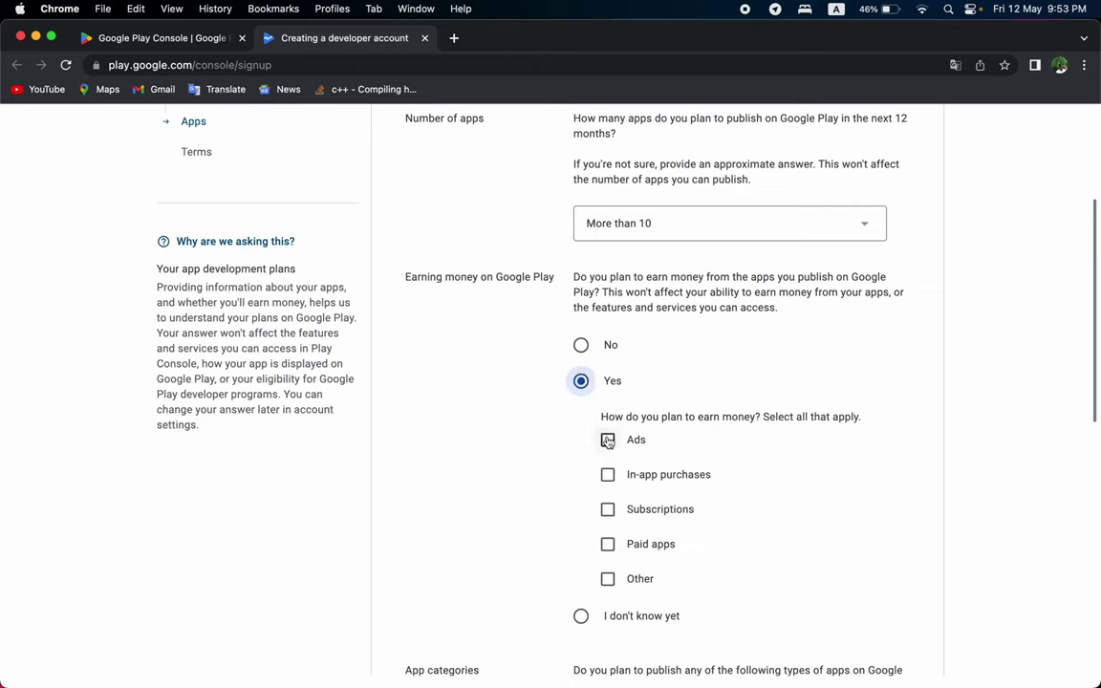
left_click(617, 438)
left_click(582, 617)
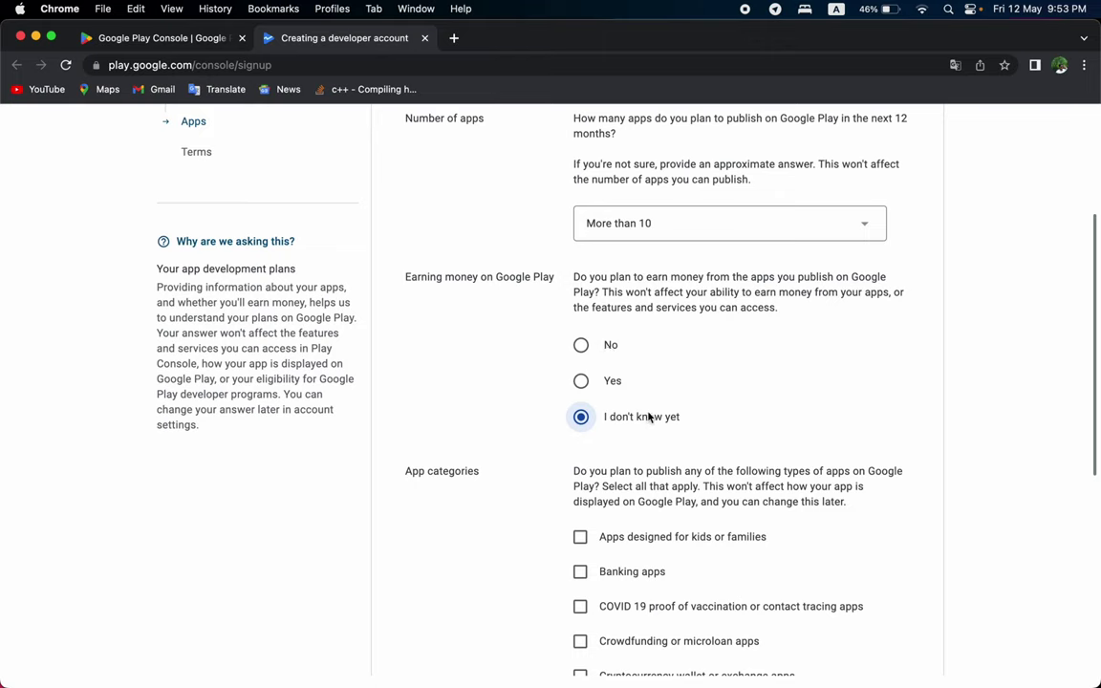
left_click(581, 345)
left_click(585, 381)
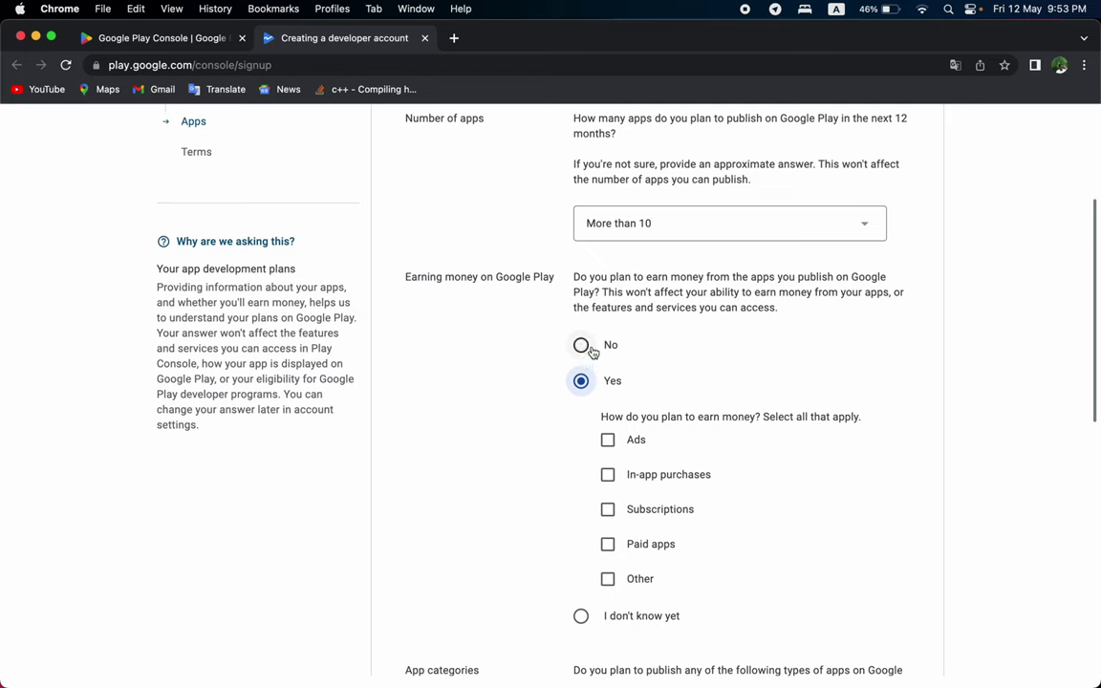
left_click(587, 346)
left_click(582, 384)
Tick Ads, In-app purchases and Subscriptions as the ways to earn money.
left_click(609, 441)
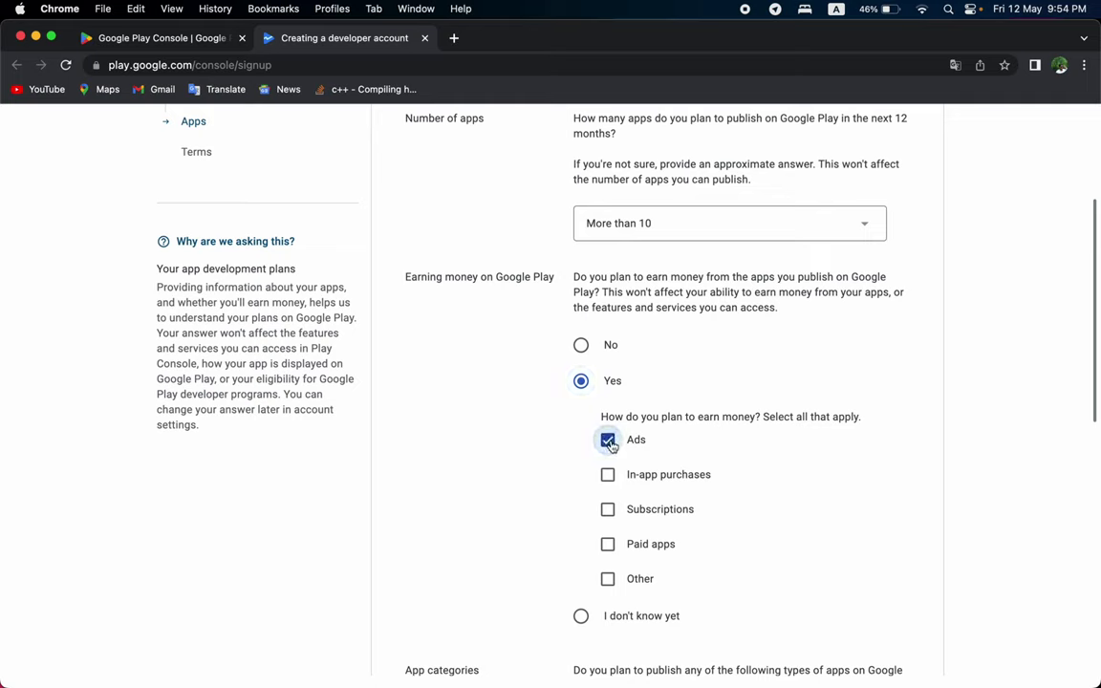
left_click(607, 475)
left_click(606, 509)
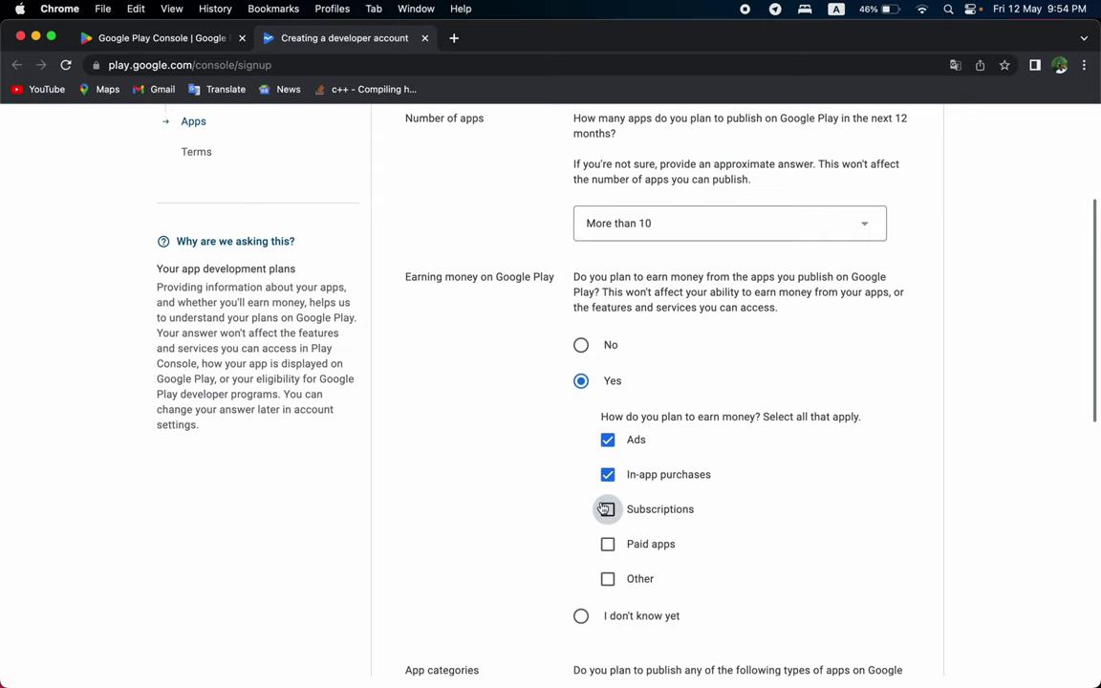
scroll(626, 519, "down", 3)
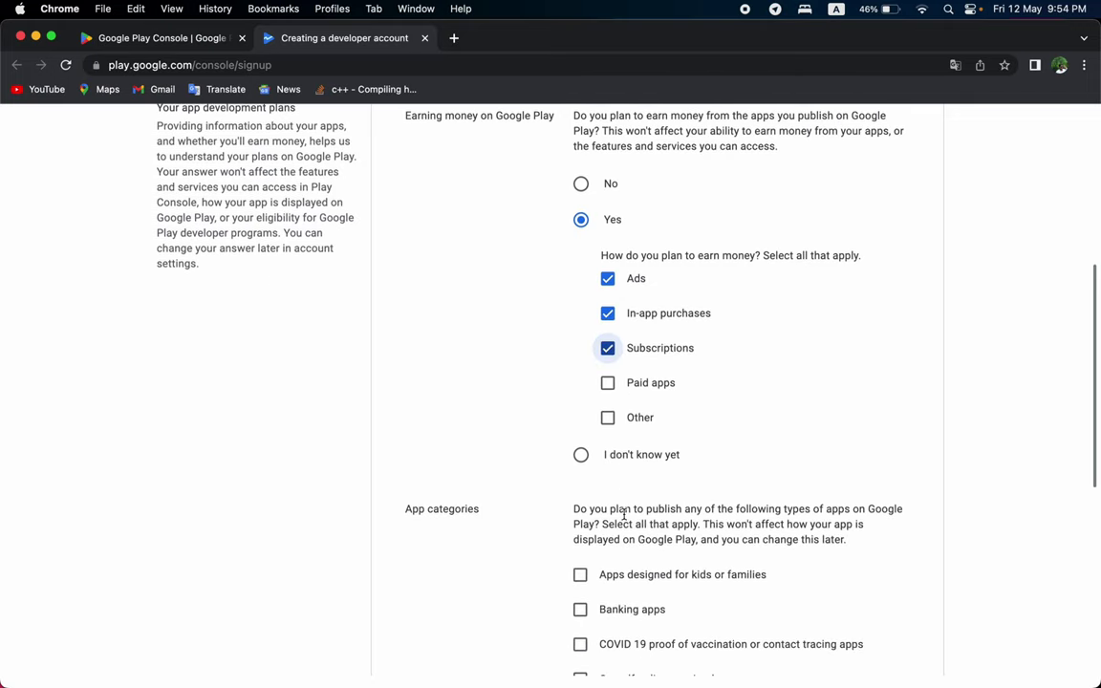
left_click(707, 457)
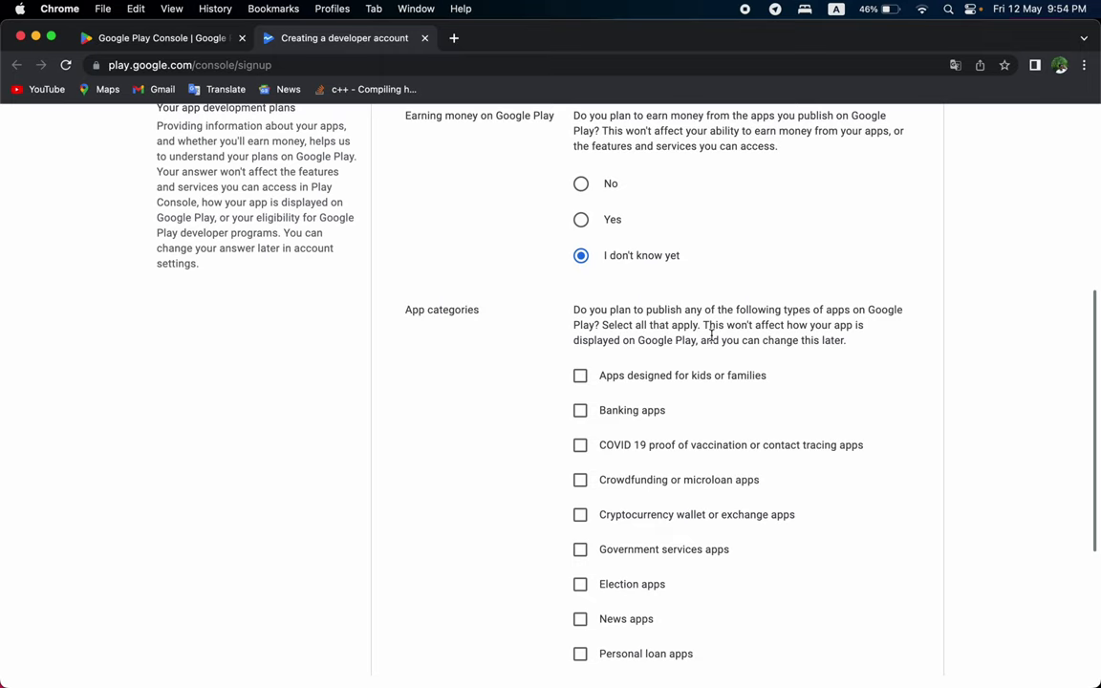
left_click(608, 218)
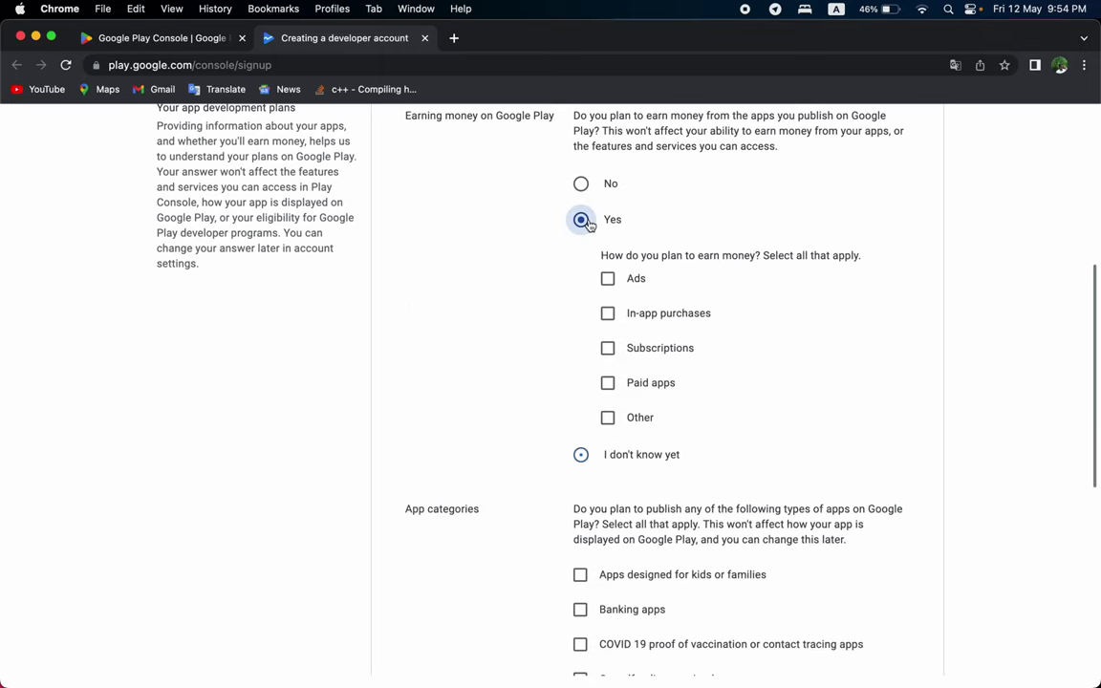
left_click(607, 278)
left_click(608, 314)
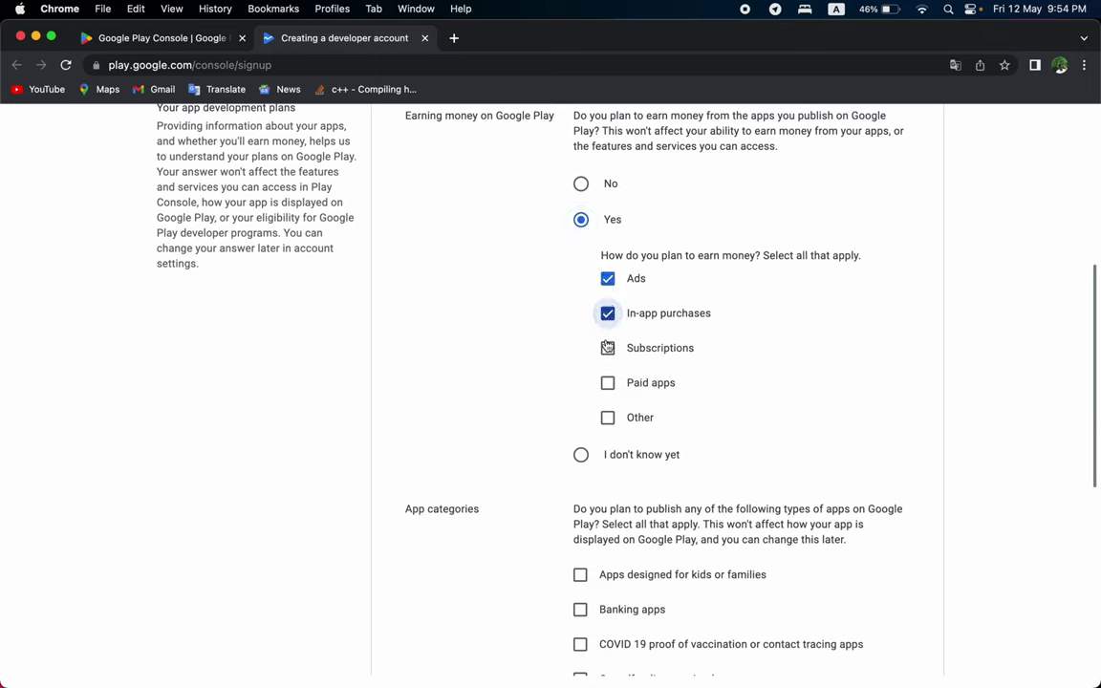
left_click(608, 348)
scroll(603, 465, "down", 6)
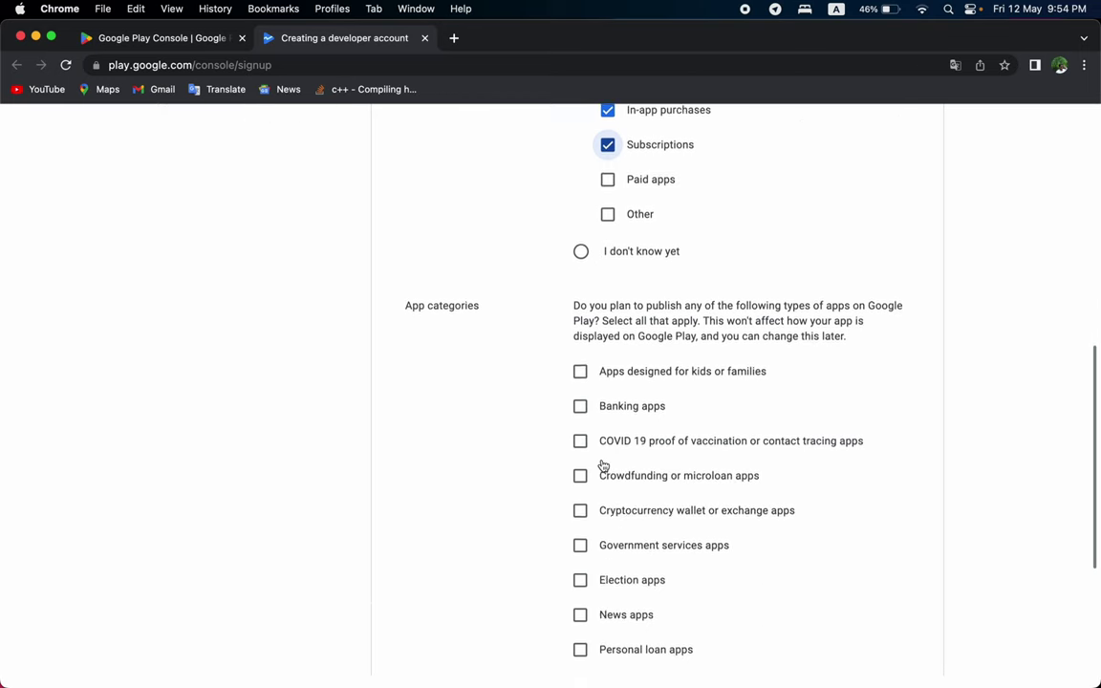
Tick 'None of the above' under App categories and proceed to Terms.
scroll(603, 465, "down", 2)
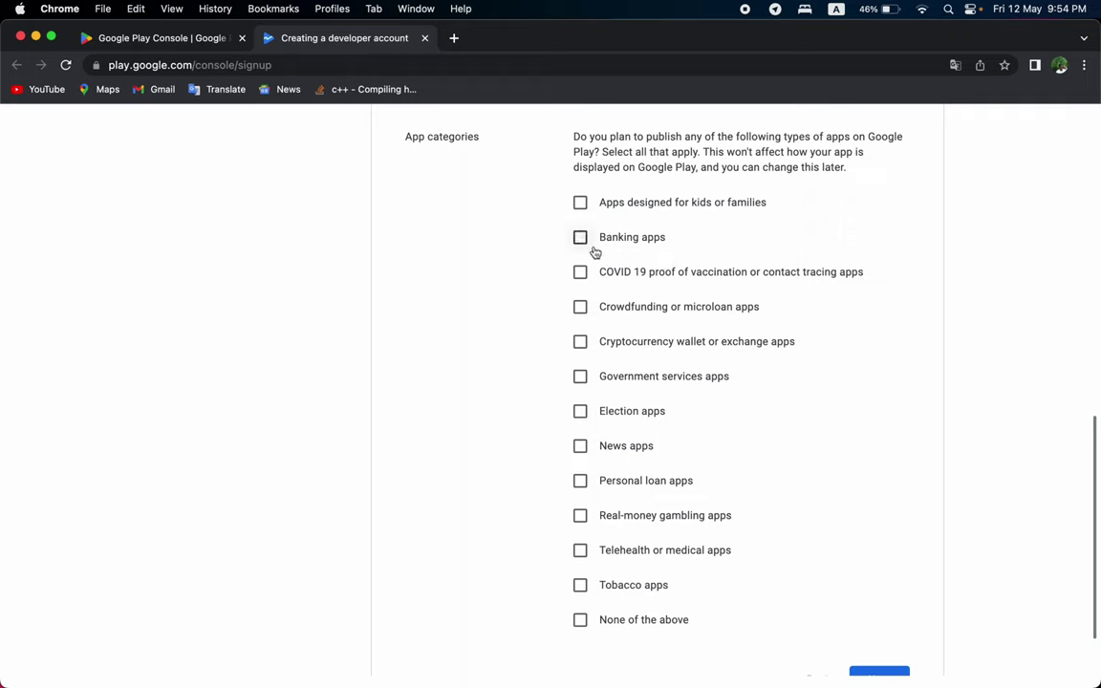
left_click(580, 272)
left_click(585, 279)
left_click(581, 620)
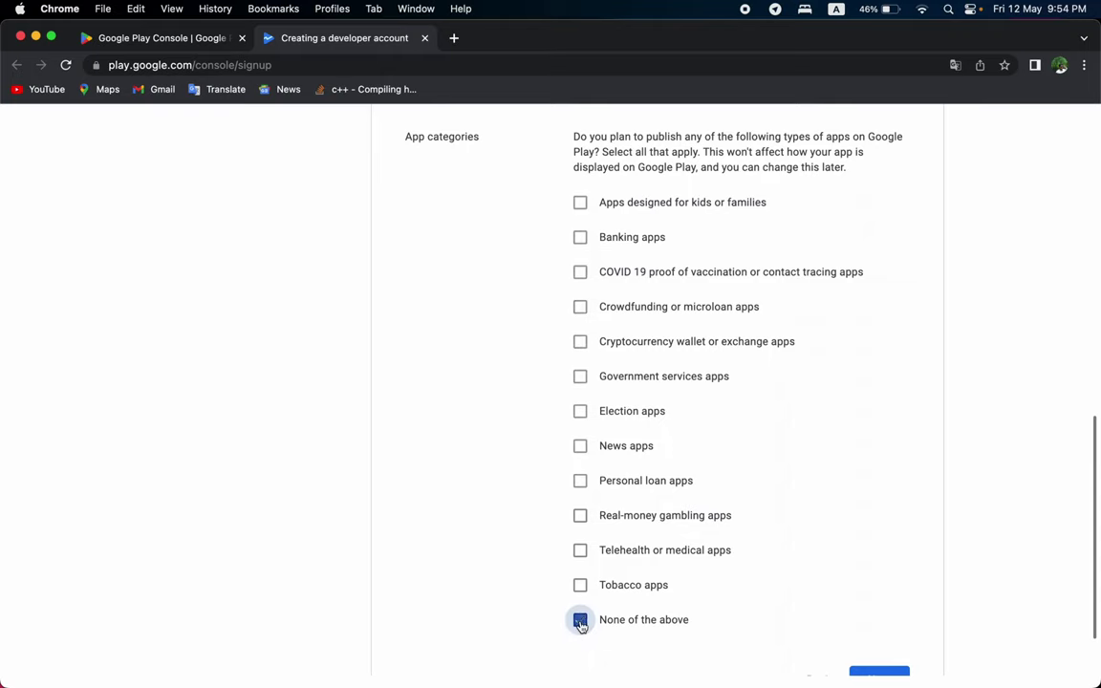
scroll(764, 621, "down", 2)
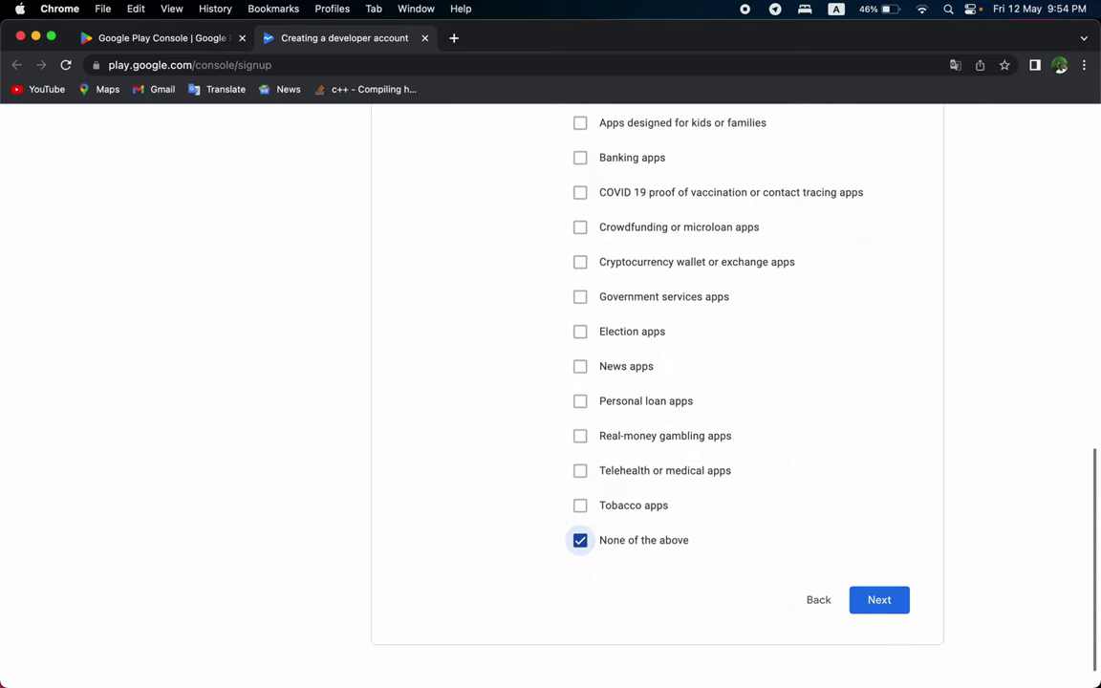
left_click(854, 612)
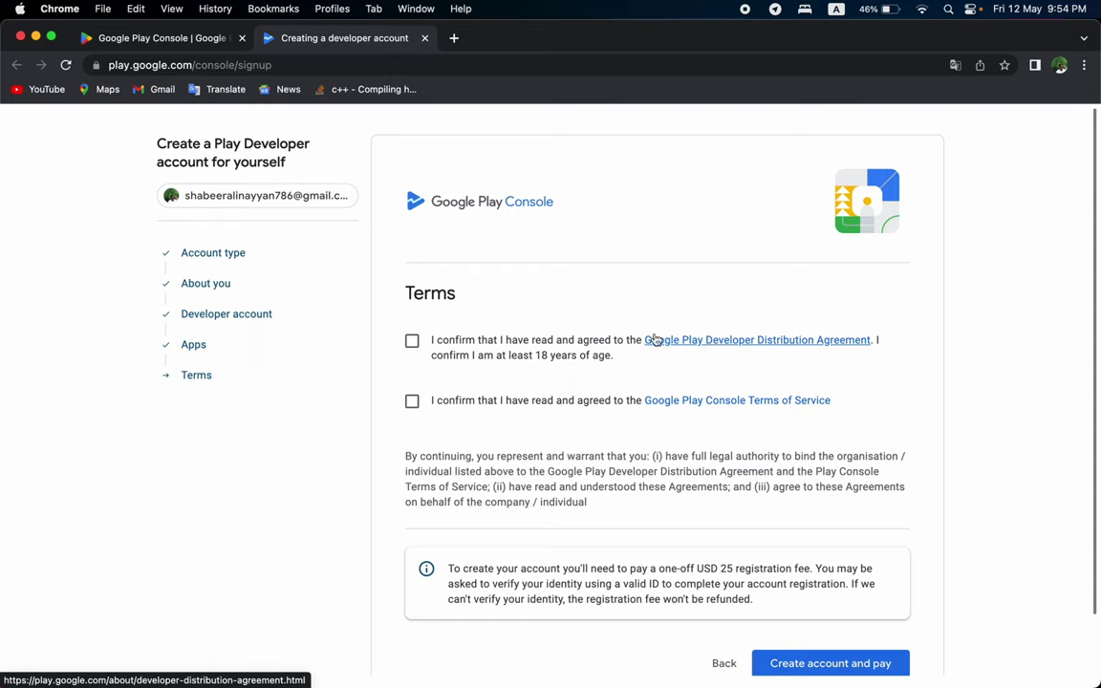
Accept the Distribution Agreement with the 18+ confirmation and the Play Console Terms, then create the account.
left_click(411, 341)
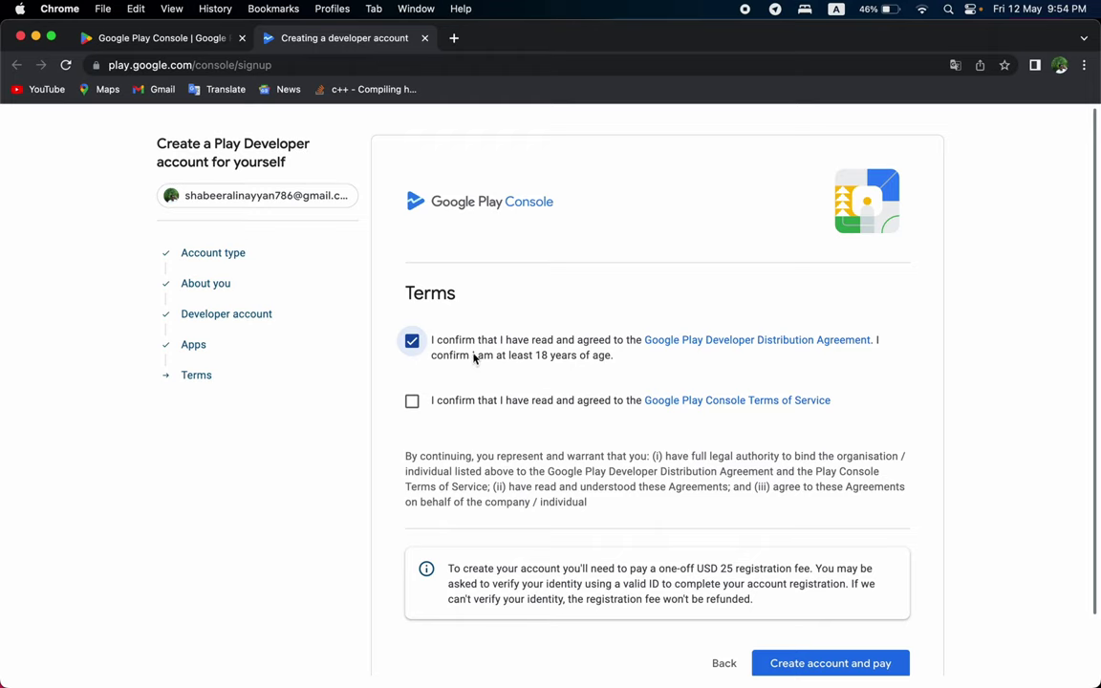
left_click_drag(473, 355, 610, 353)
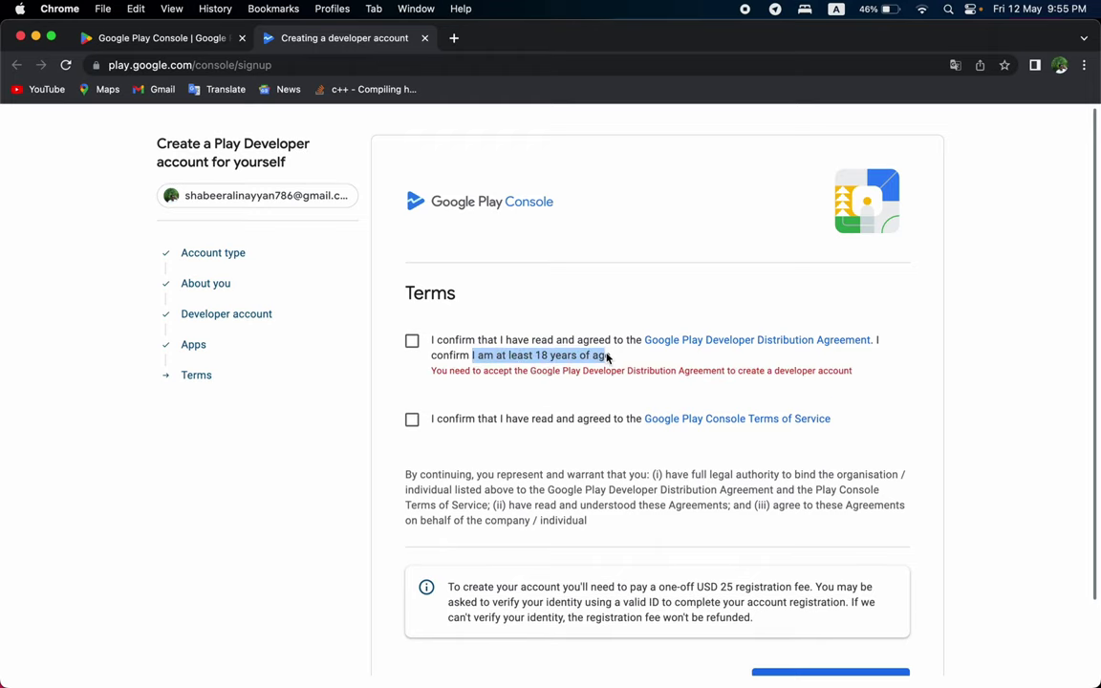
left_click(624, 357)
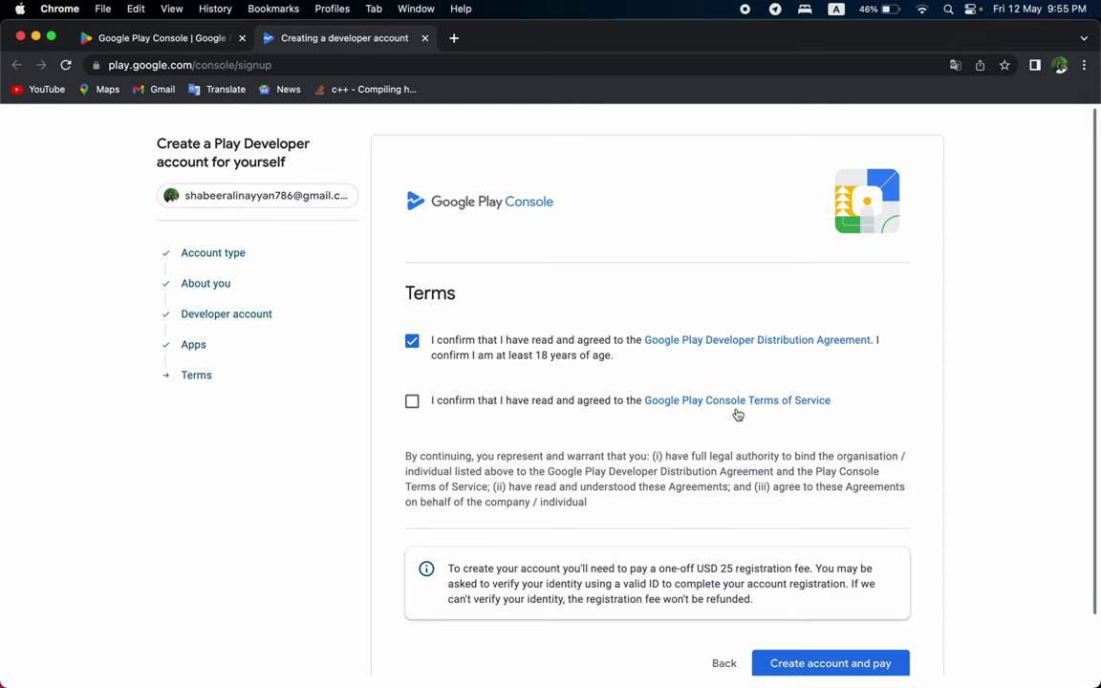
left_click(411, 402)
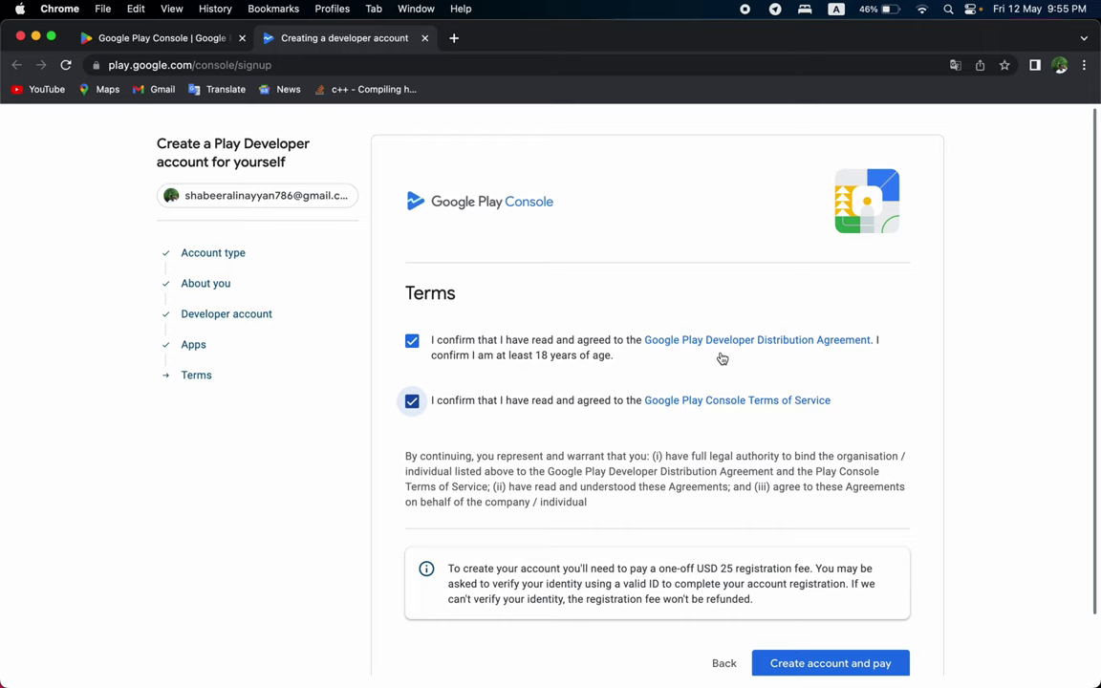
left_click(723, 359)
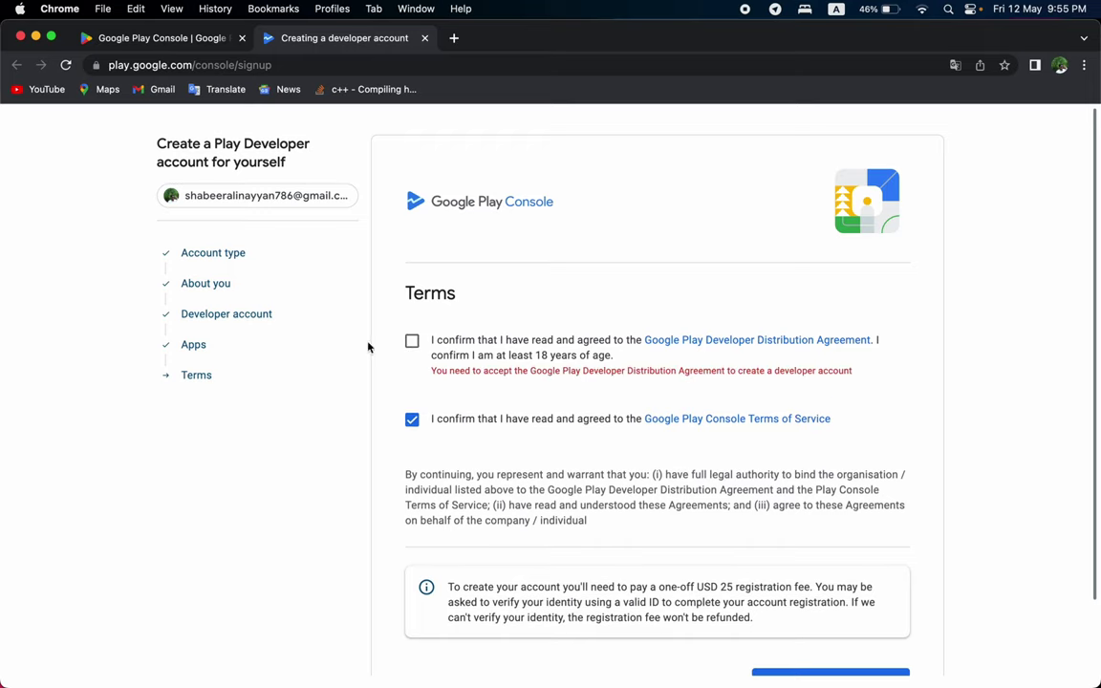
left_click(415, 348)
scroll(468, 444, "down", 2)
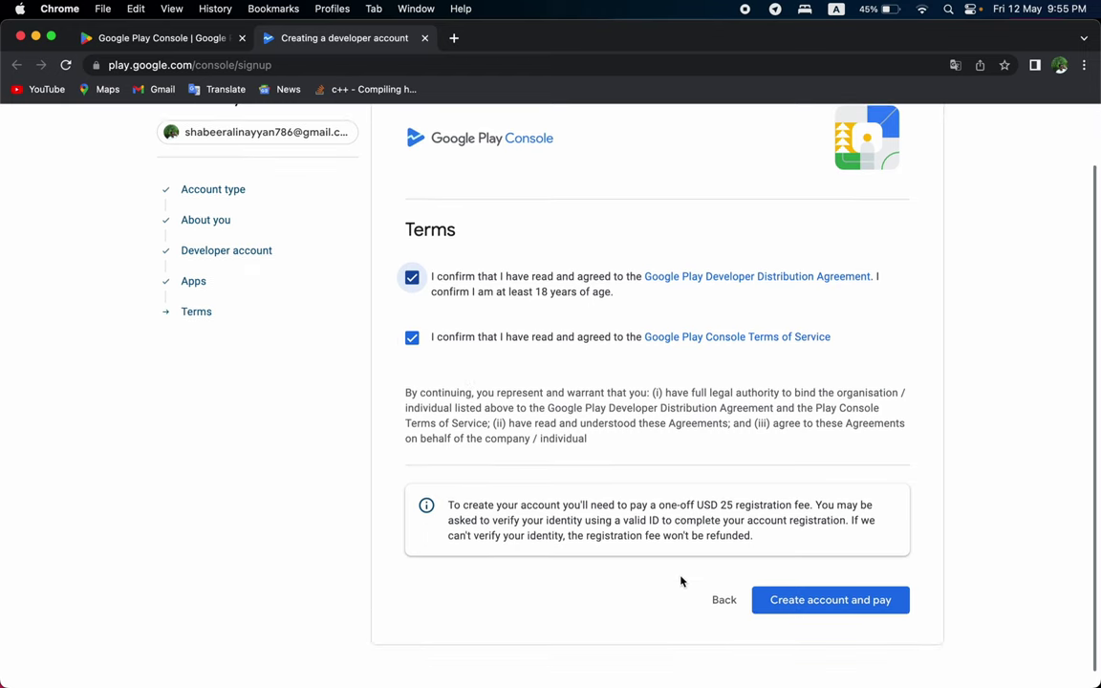
left_click(824, 602)
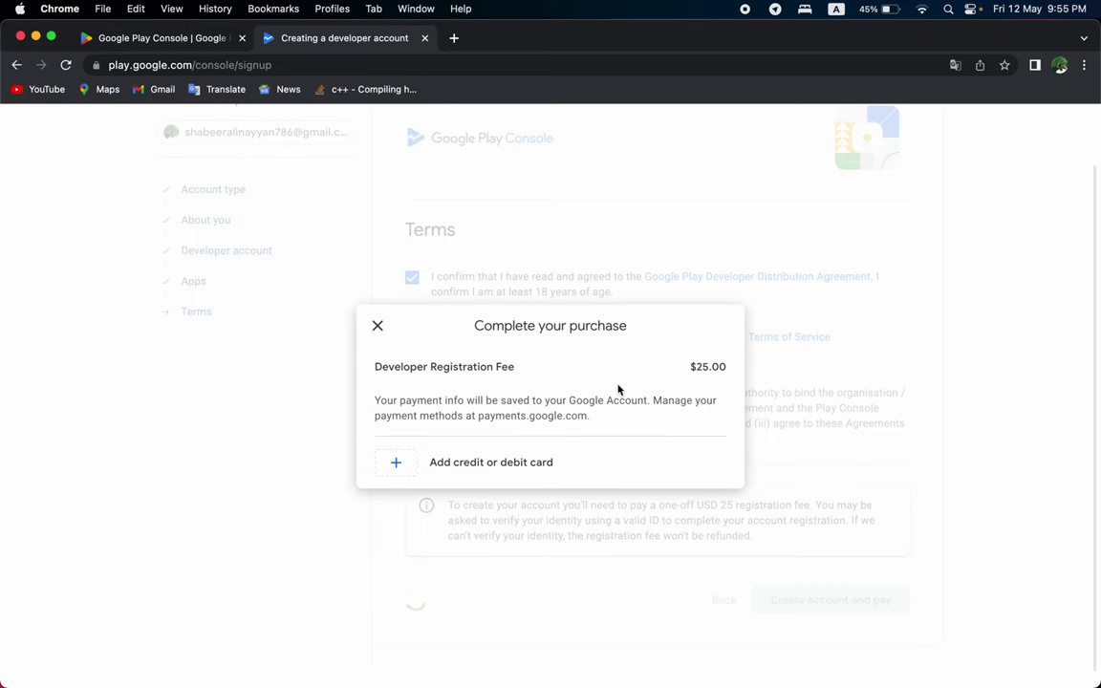
Review the $25.00 registration fee and start adding a credit or debit card.
left_click_drag(692, 365, 724, 365)
left_click(700, 365)
left_click(724, 365)
left_click_drag(693, 364, 711, 363)
left_click(711, 363)
left_click(698, 367)
left_click(412, 465)
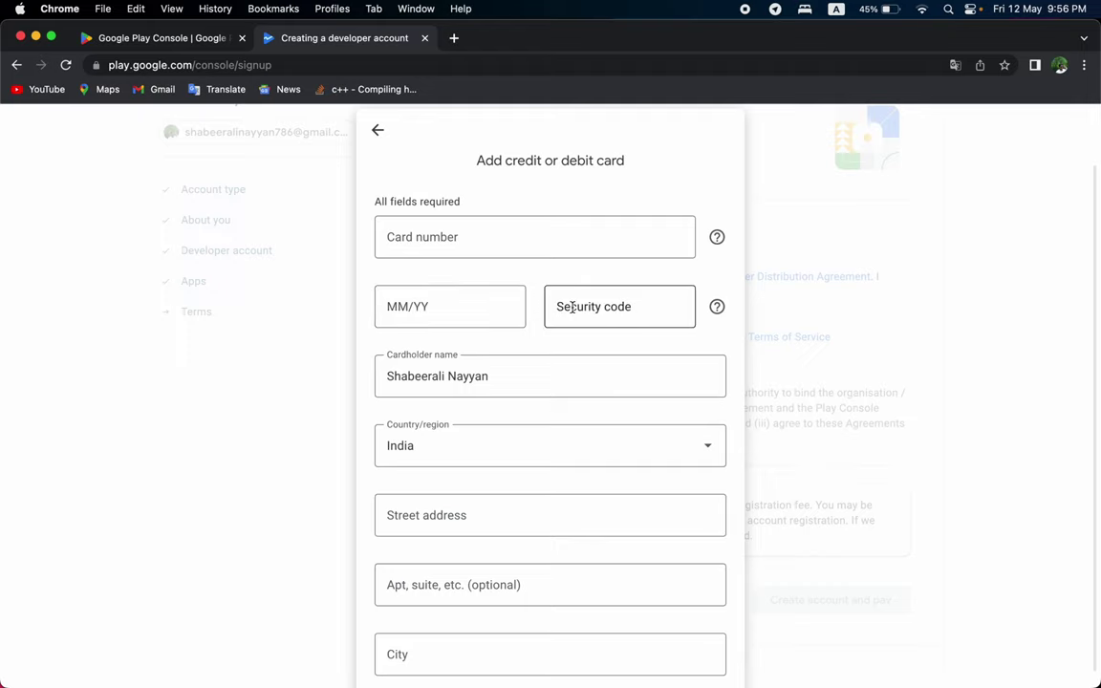
Look over the card form, then return to the $25.00 purchase summary.
scroll(580, 306, "down", 5)
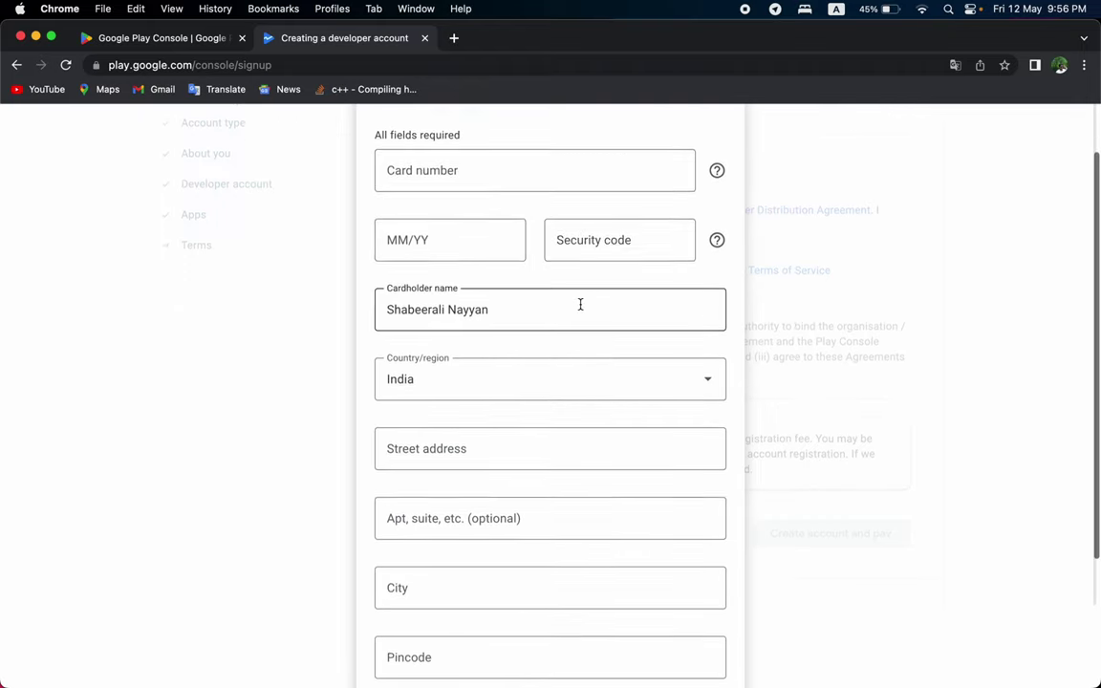
scroll(580, 309, "down", 2)
scroll(580, 309, "up", 1)
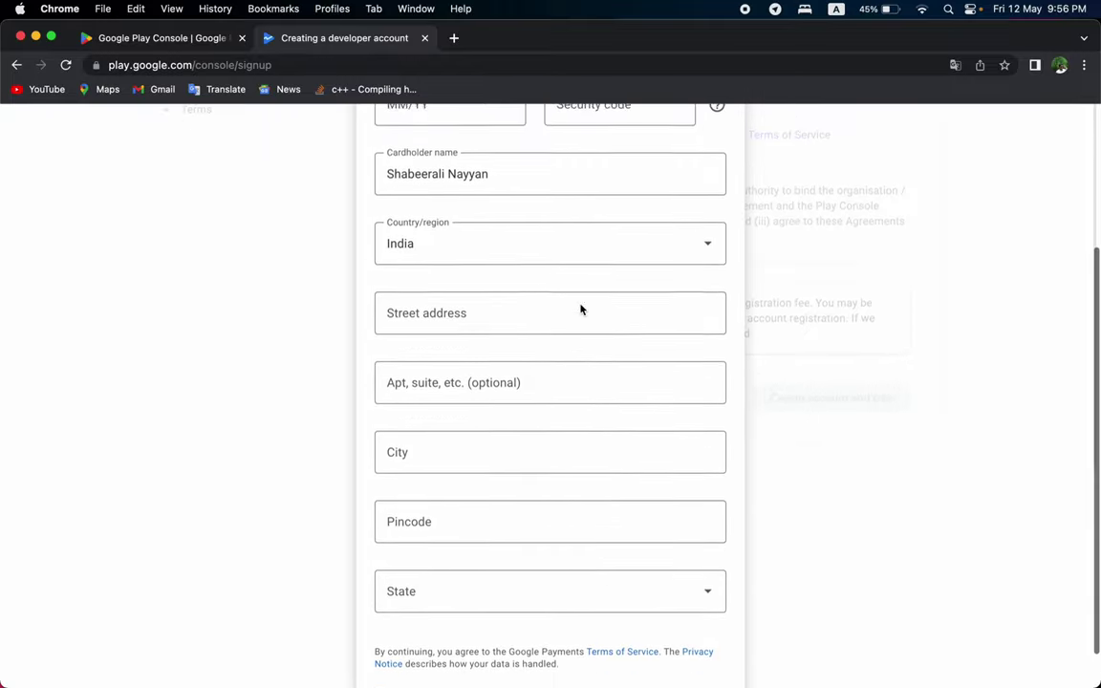
scroll(580, 309, "down", 1)
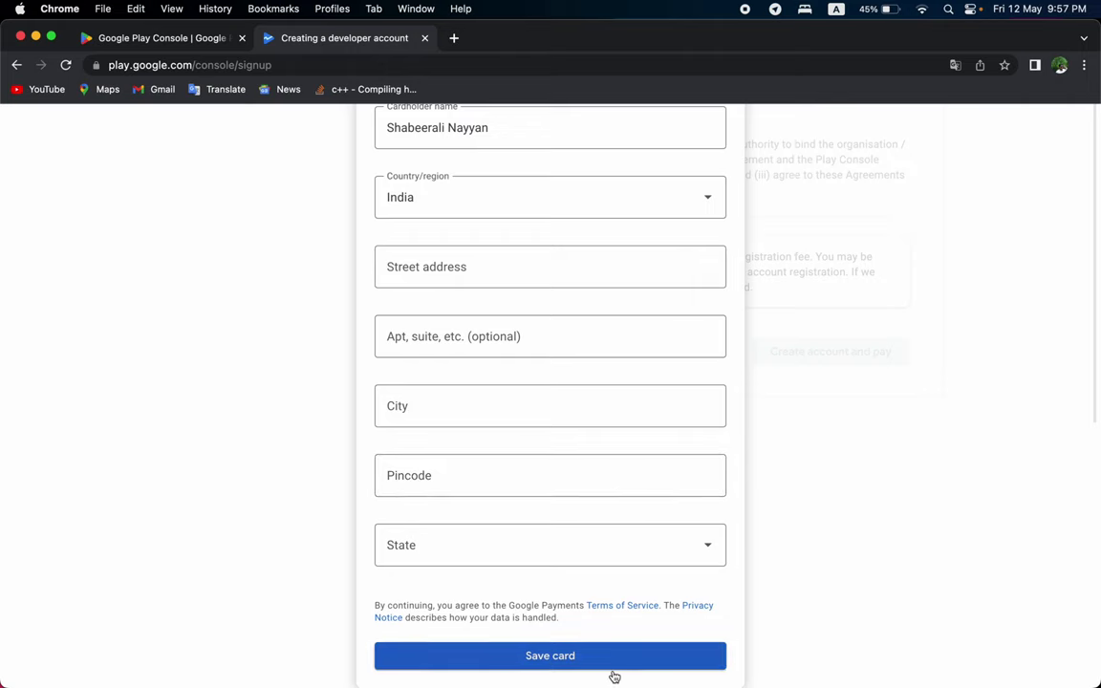
scroll(599, 410, "up", 5)
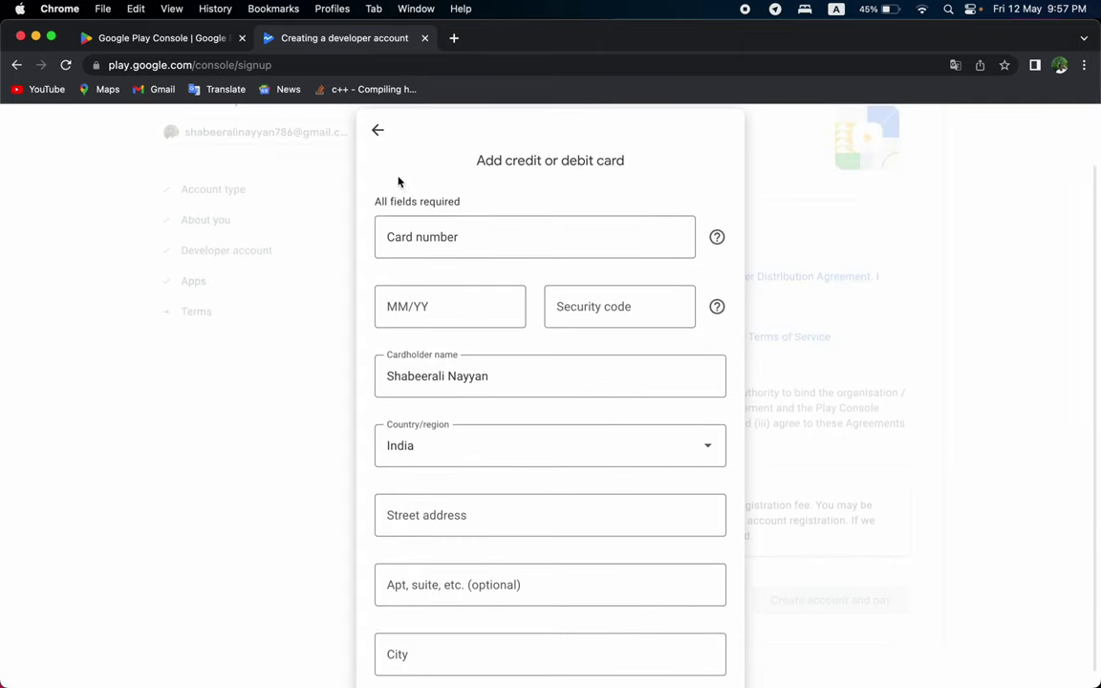
left_click(379, 132)
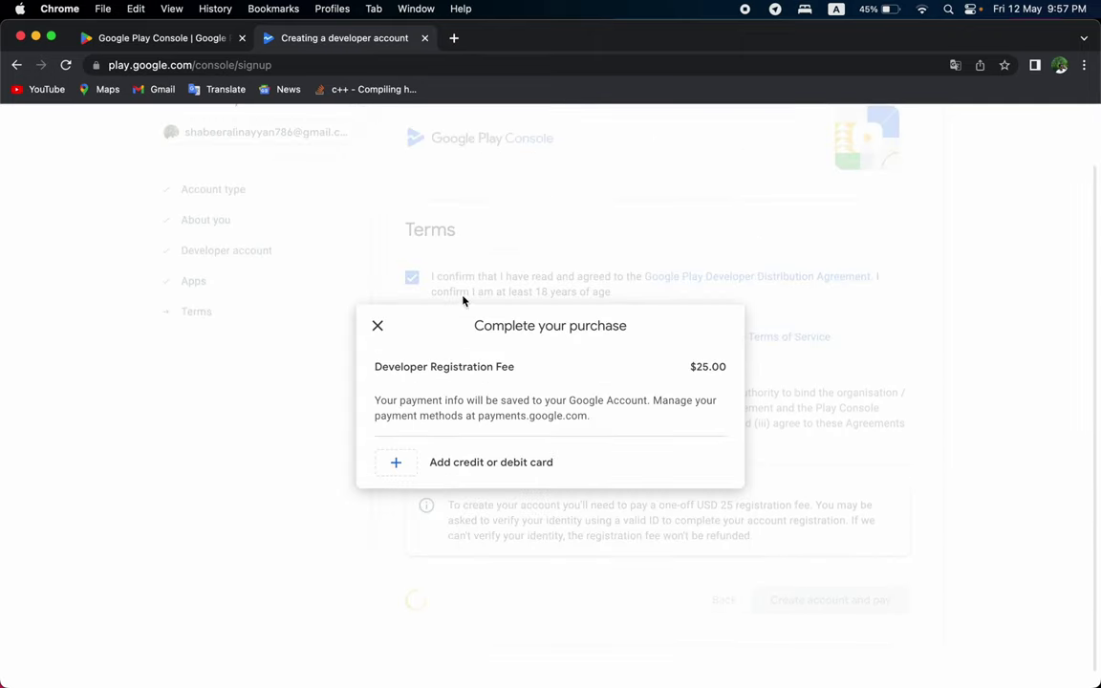